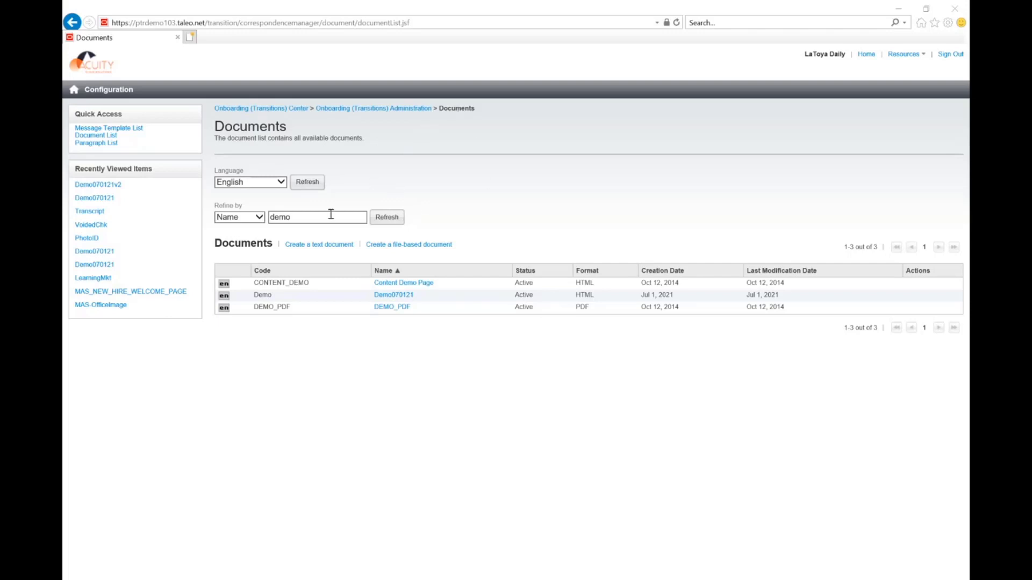
Create a new text document with code Demo1 and name Demo1, and save it
click(332, 245)
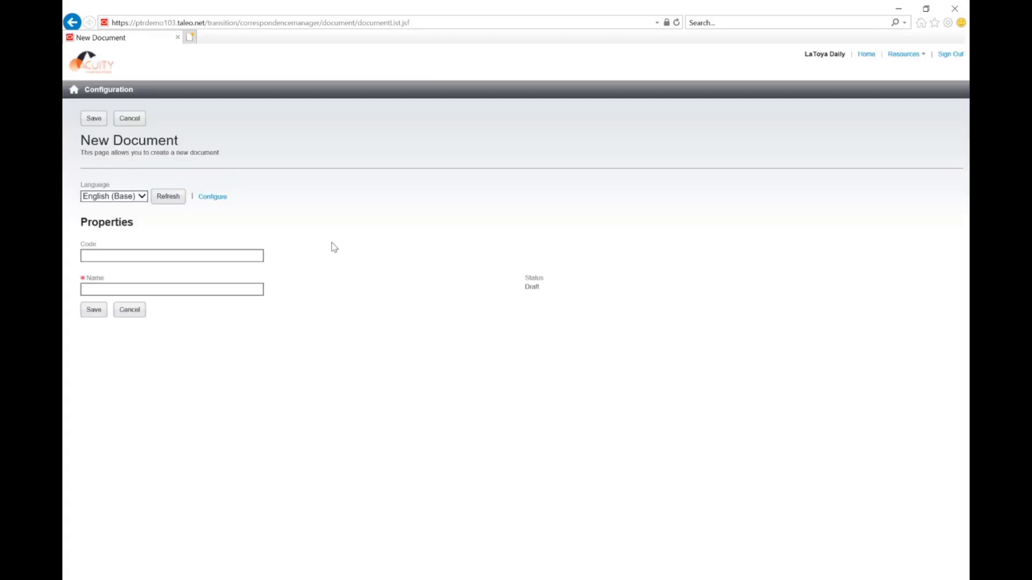
click(169, 253)
text(Demo)
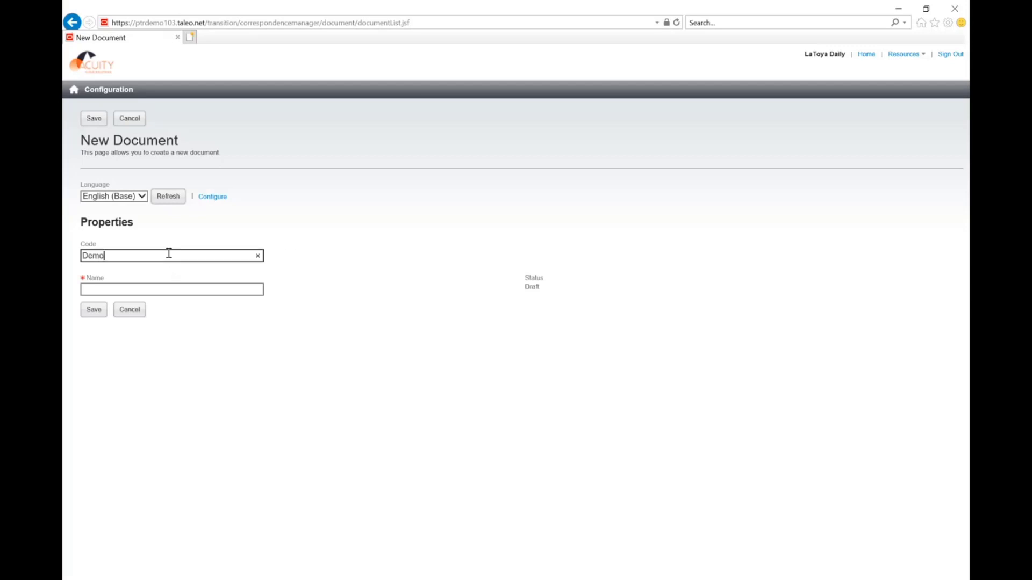
text(1)
key(Tab)
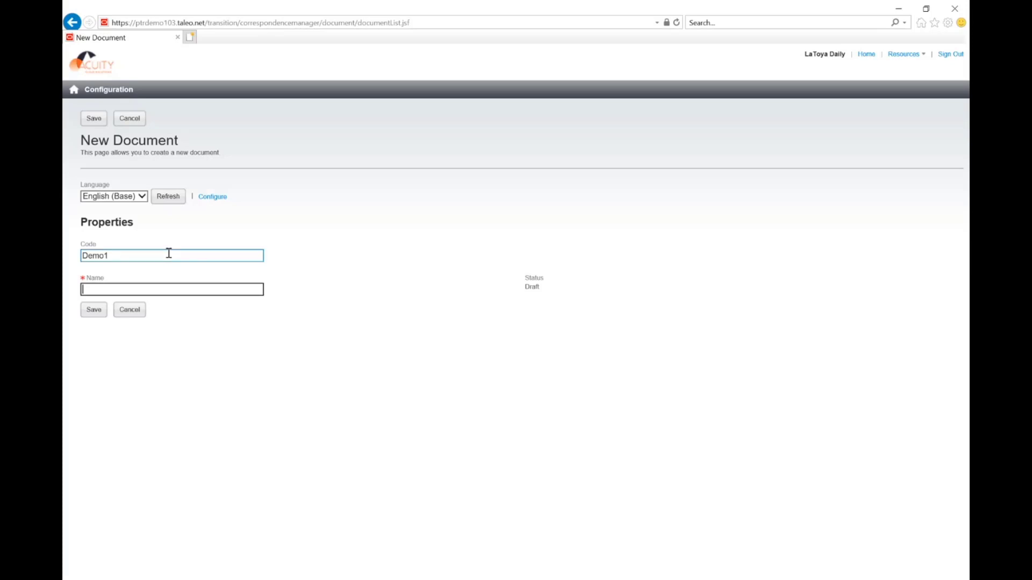
text(Demo1)
click(99, 310)
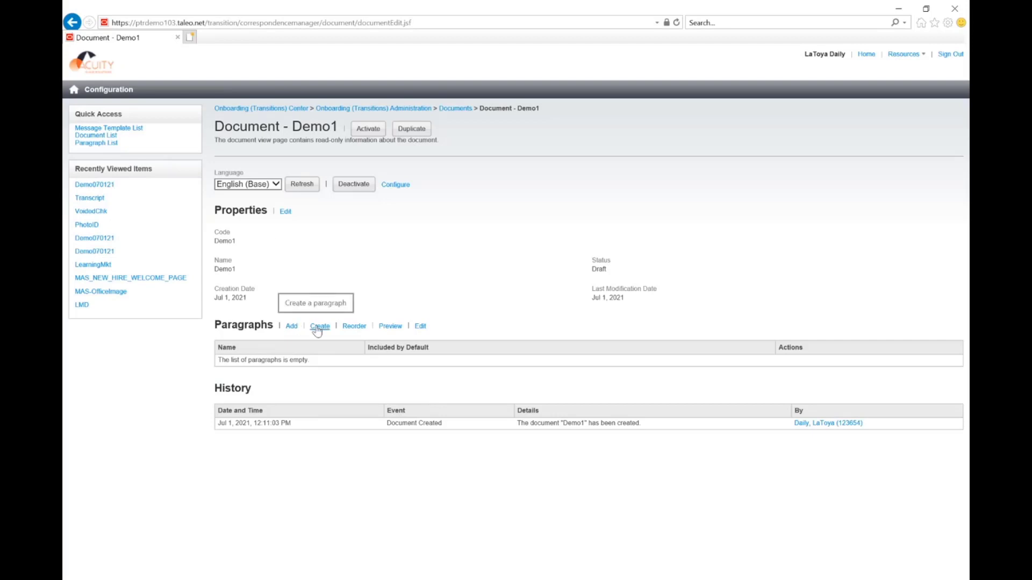
Create a new paragraph in the Demo1 document with both its name and code set to Demo1
click(319, 327)
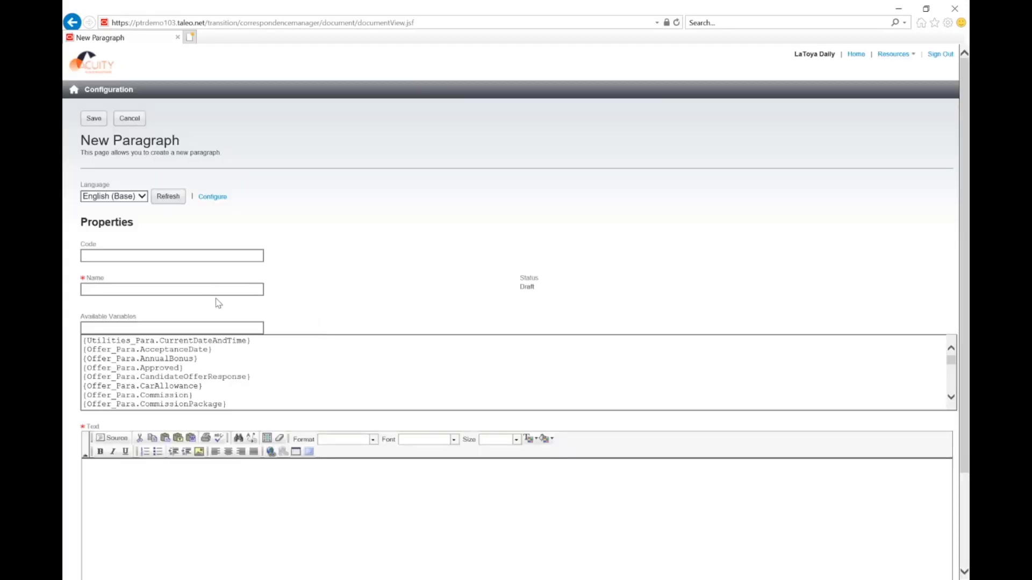
click(212, 289)
text(Demo1)
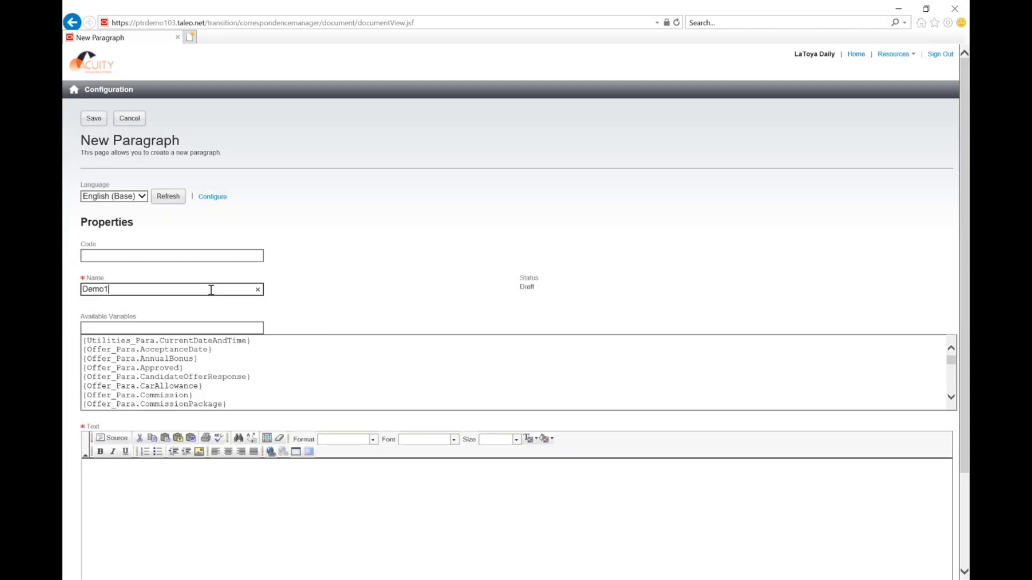
click(187, 256)
text(Dem)
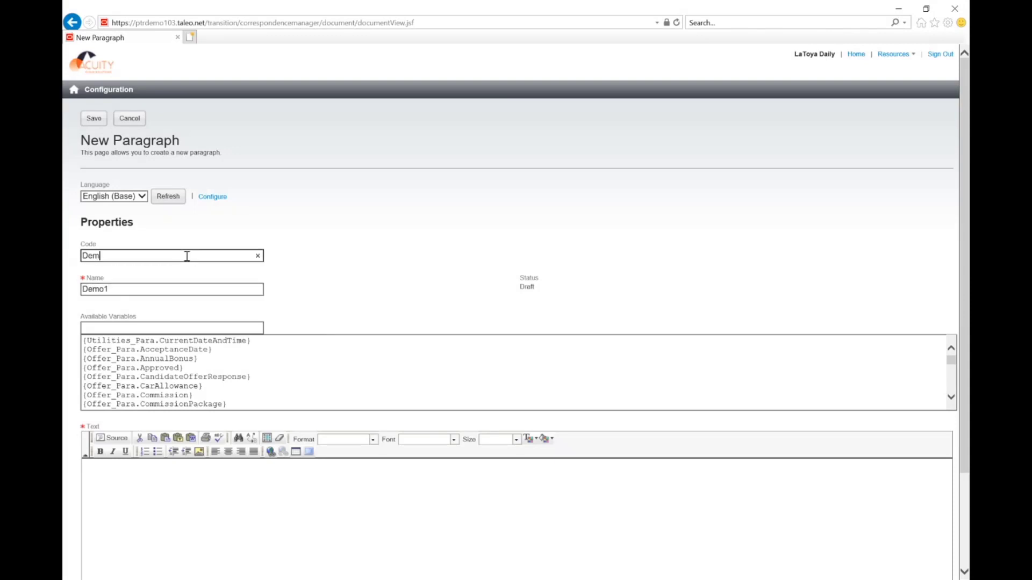
text(o1)
Insert the LearningMkt image into the paragraph text from its copied URL, with a width of 250
click(131, 486)
scroll(132, 486, down, 2)
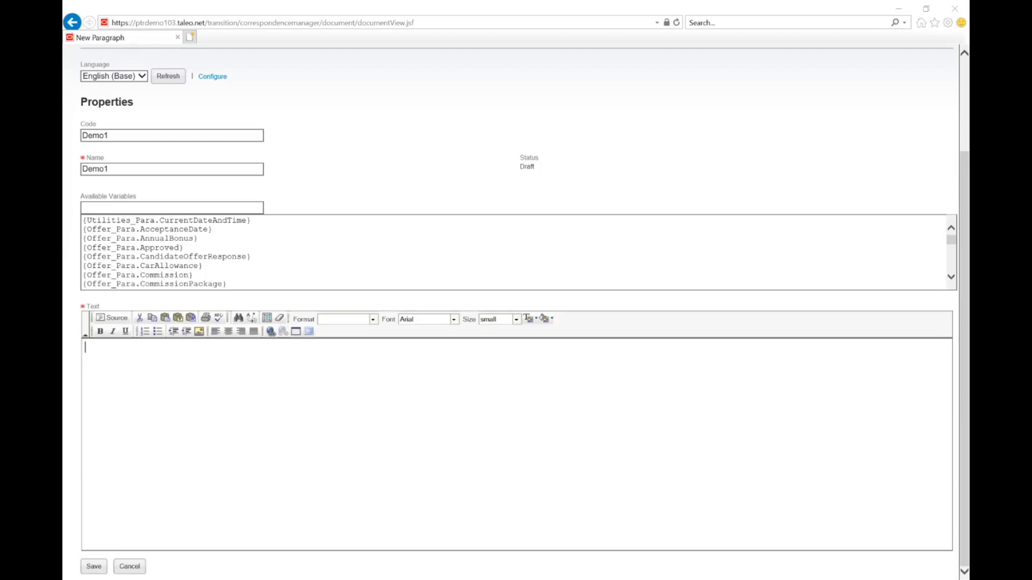
click(199, 331)
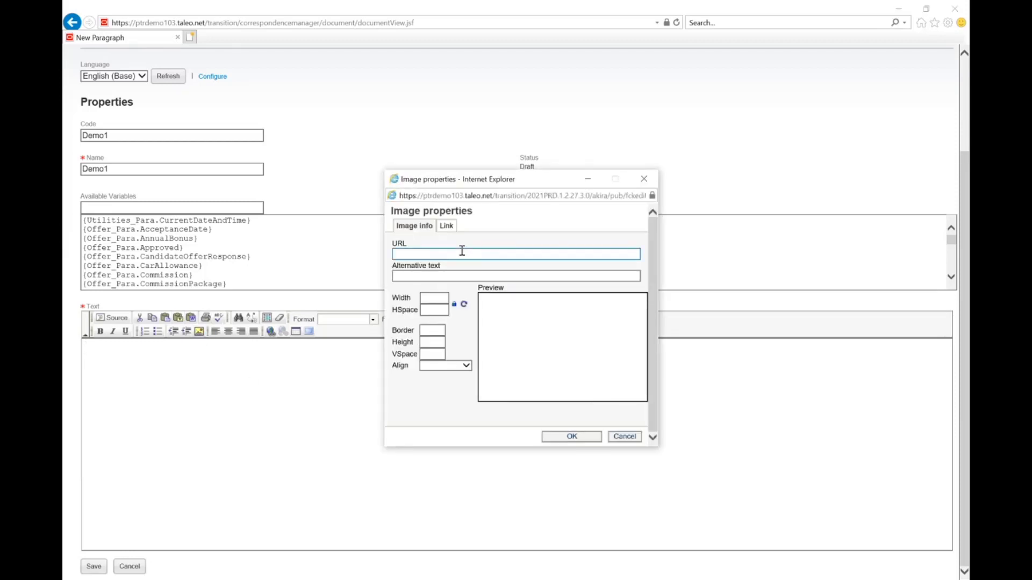
click(463, 253)
key(ctrl+v)
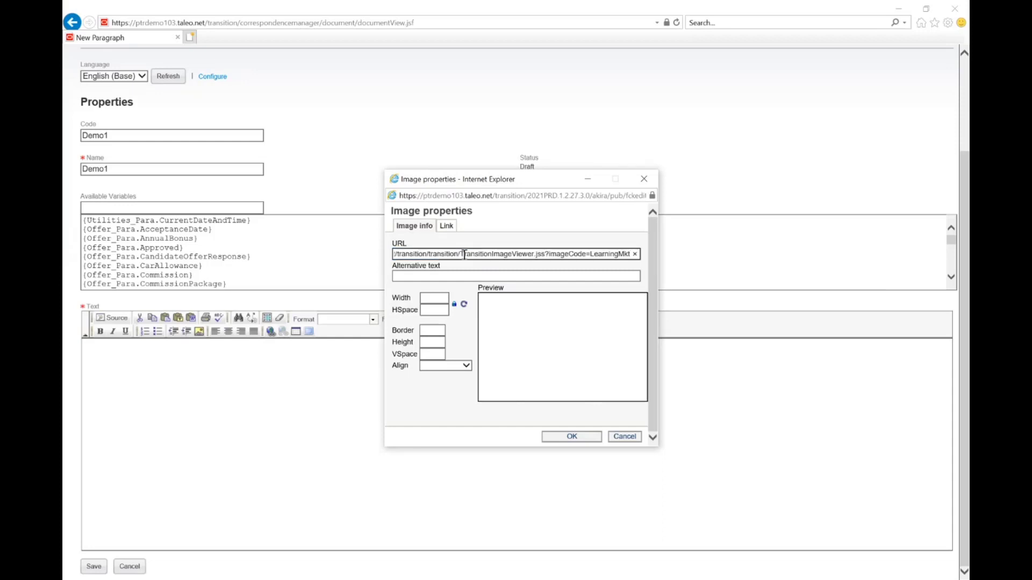
click(436, 298)
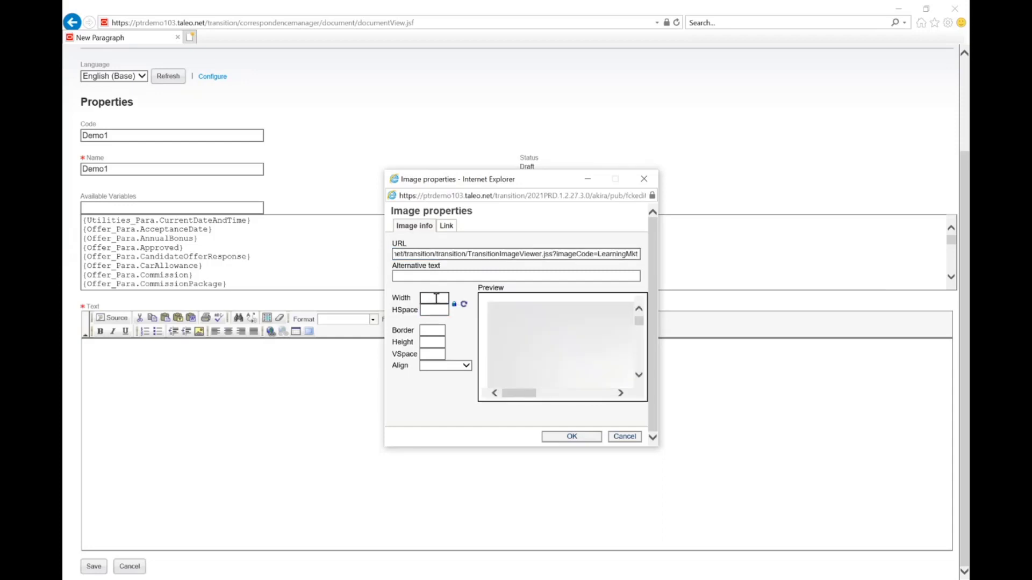
text(20)
key(BackSpace)
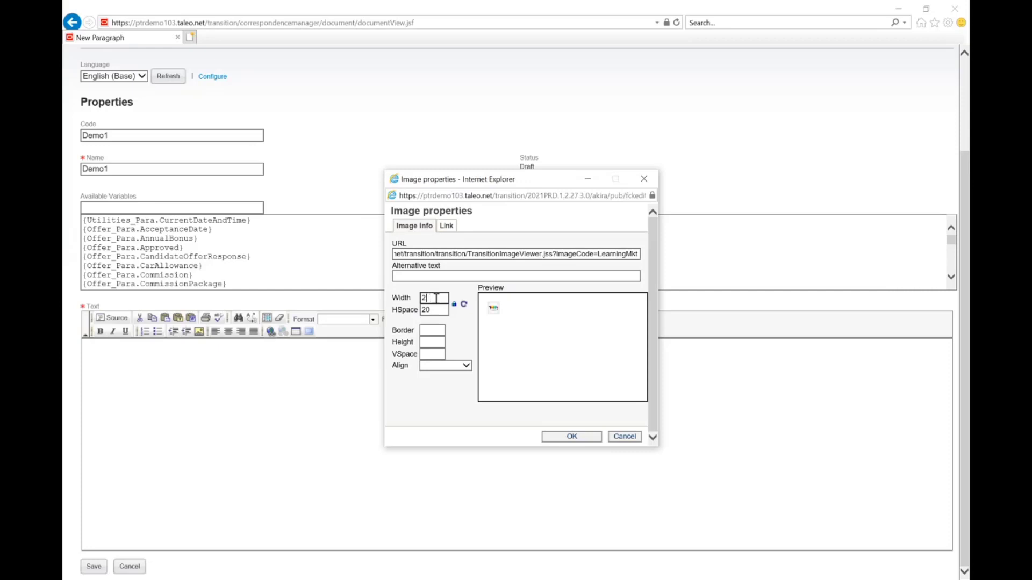
text(50)
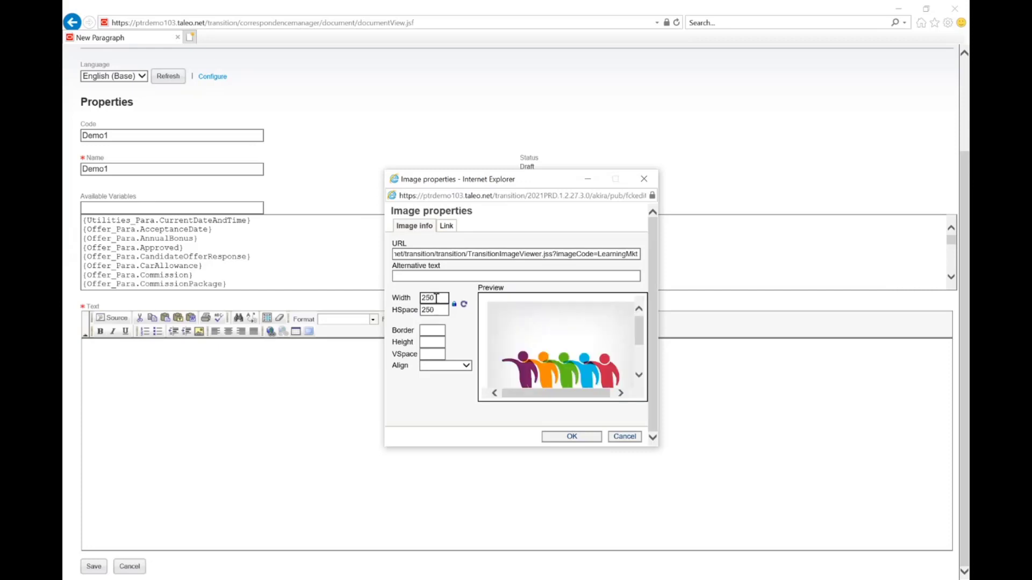
click(566, 438)
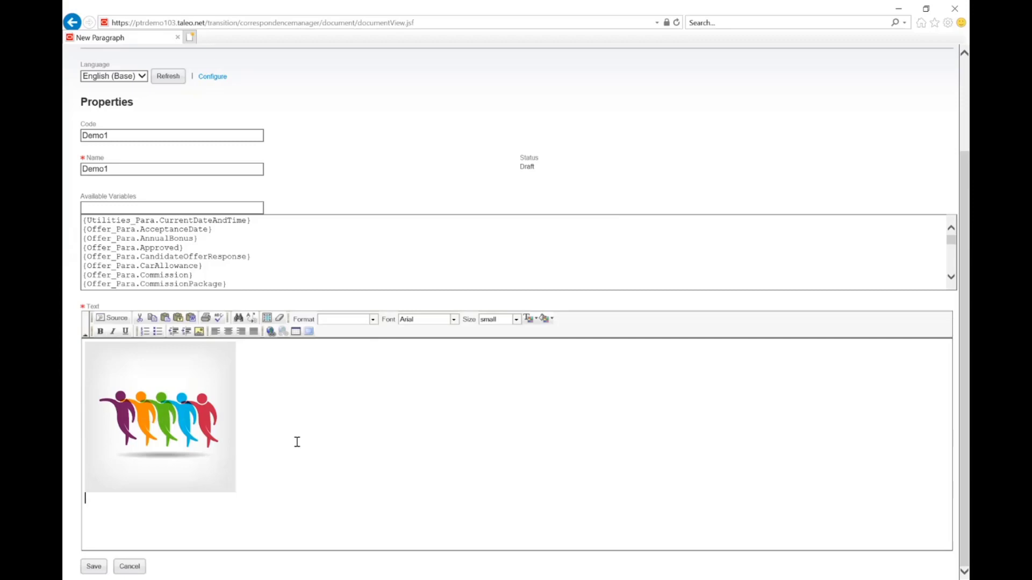
Find the {PersonalInfo_Para.FirstName} variable by filtering for "first" and insert it below the image, followed by a comma
key(Return)
click(206, 208)
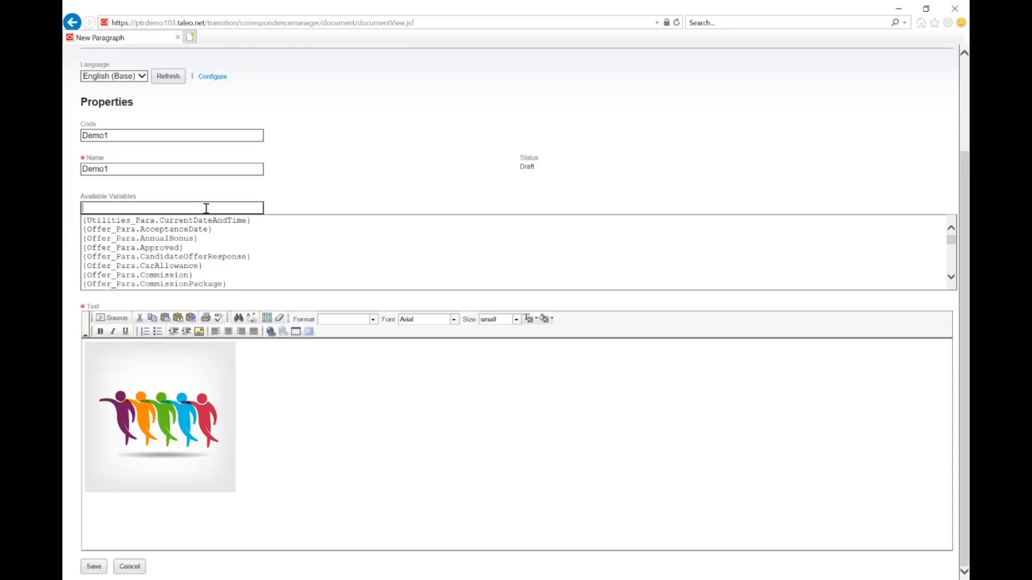
text(first)
click(226, 220)
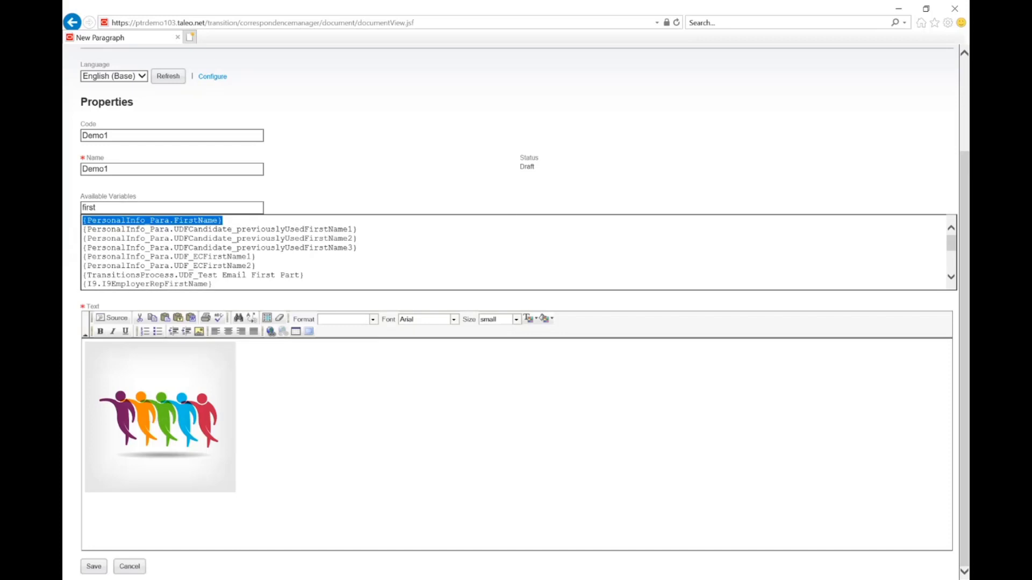
click(95, 523)
text({PersonalInfo_Para.FirstName})
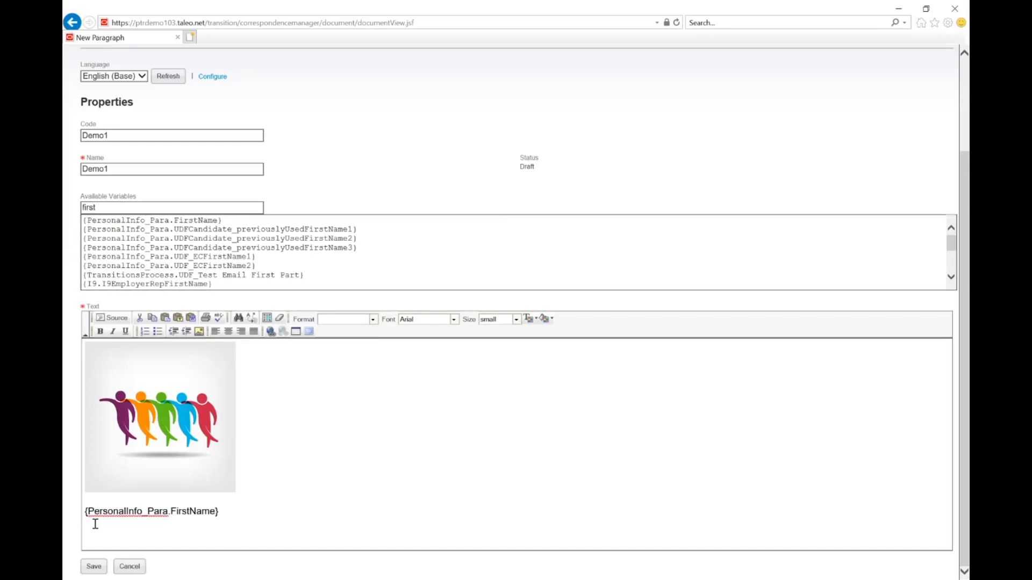
text(,)
Below the first-name variable, write "Please view the instructions below on completing your uploads. Once reviewed you can use the space below to provide:"
key(Return)
key(Return)
text(Please u)
key(BackSpace)
text(view the instructions)
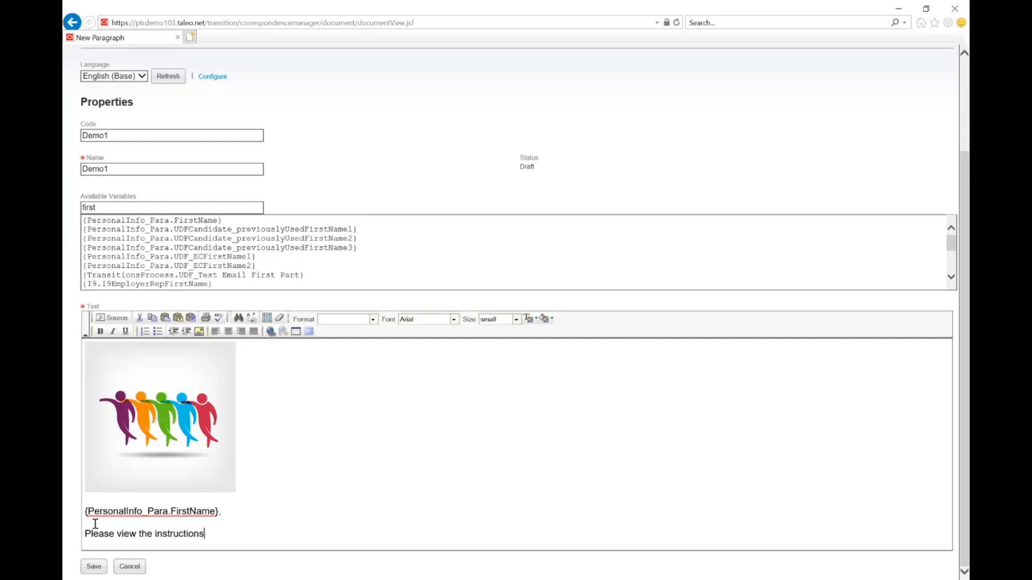
text( below on completing)
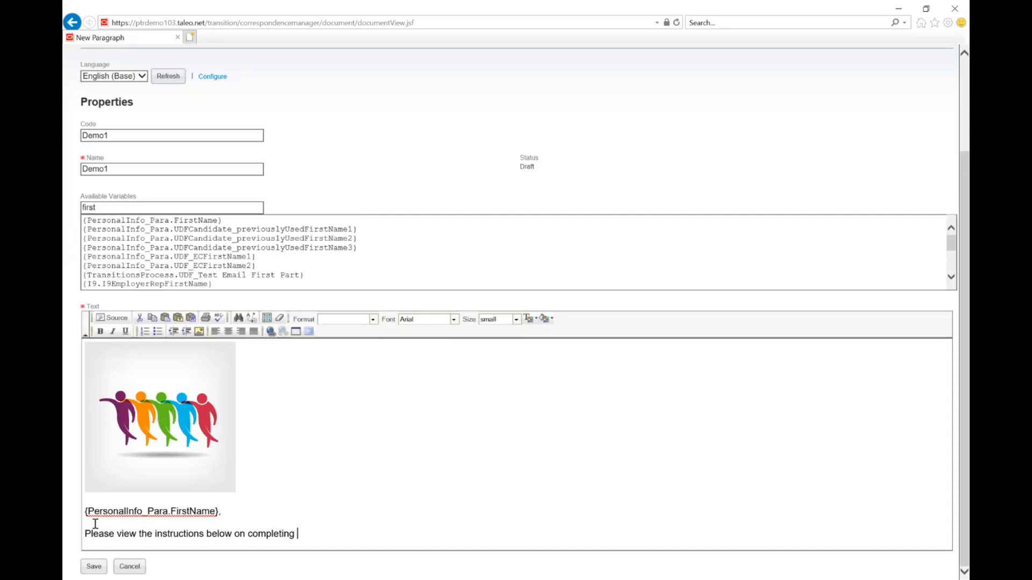
text( your uploads. Once reviewe)
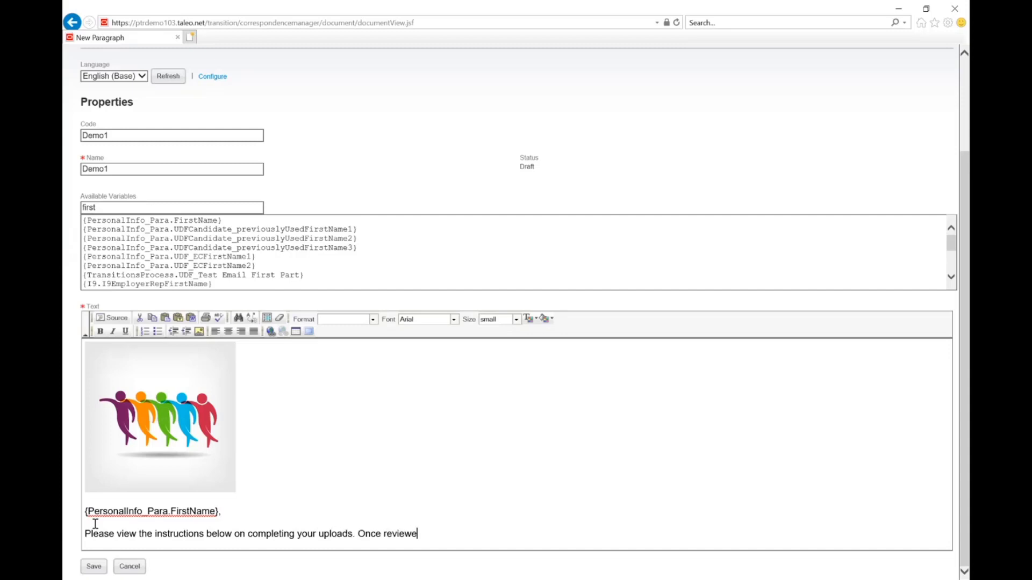
text(d you can use the space below to provide:)
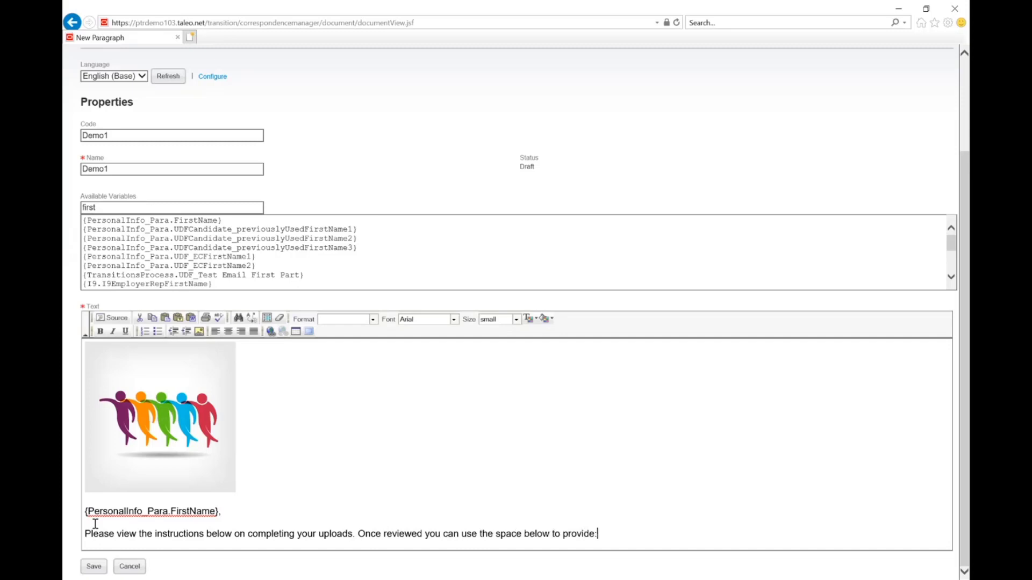
Start a bulleted list below the instructions with the items "Copy of Photo ID" and "Copy of Transcript"
key(Return)
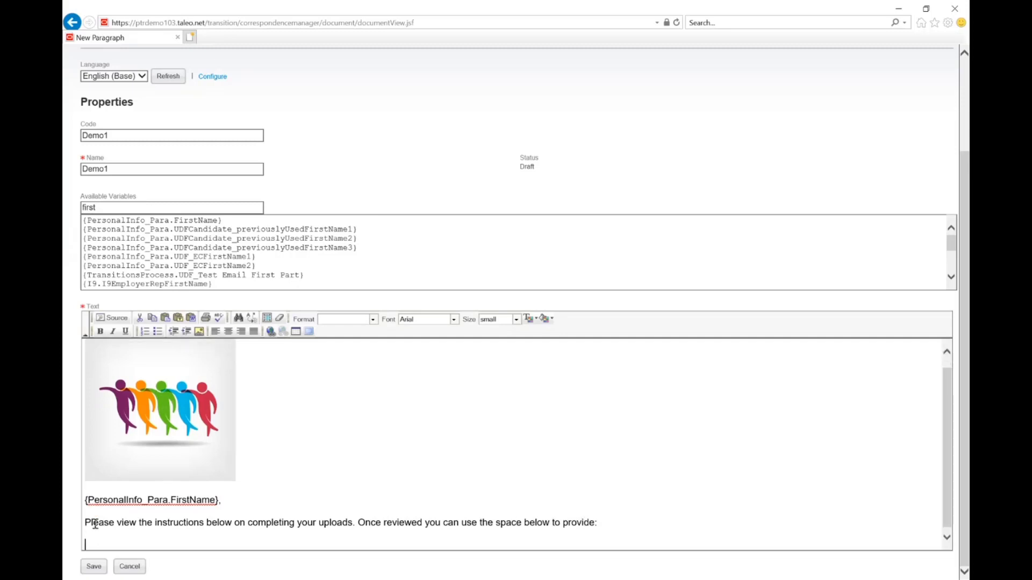
click(157, 331)
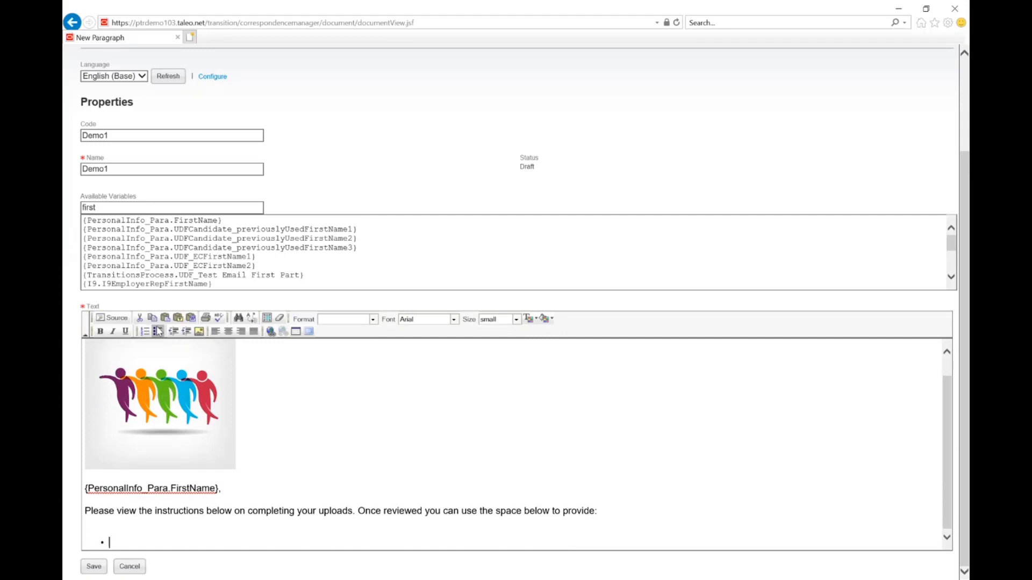
text(Copy of Photo ID)
key(Return)
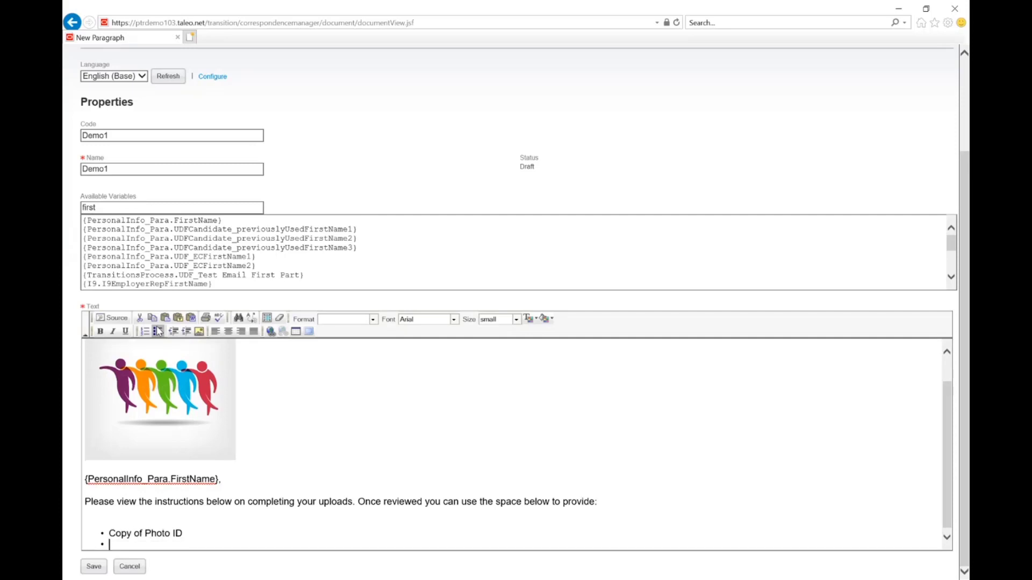
text(Copy of Transcript)
key(Return)
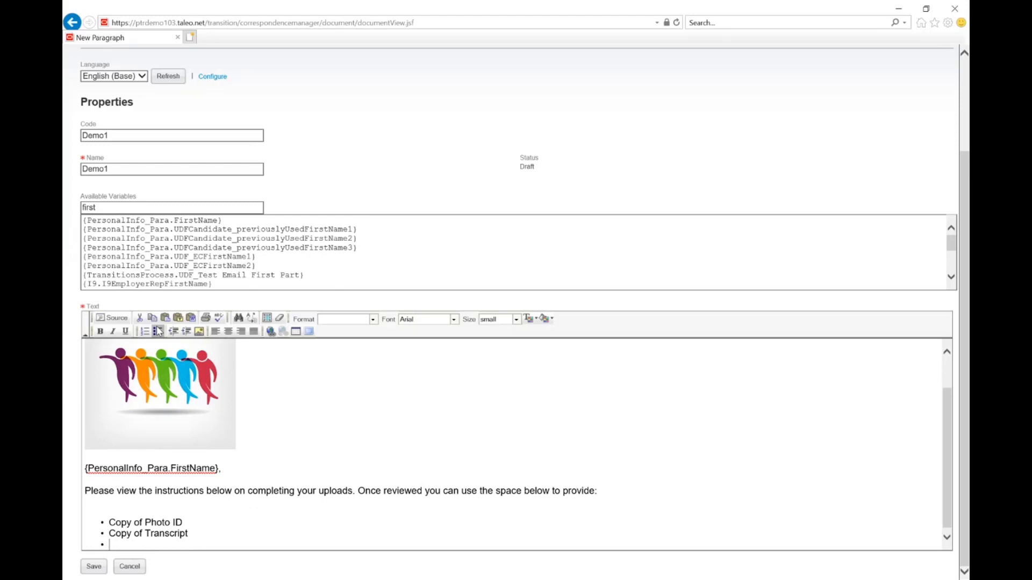
Add the third bullet "Copy of Voided Check for Direct Deposit" and end the bulleted list
text(Copyo f Voi)
key(BackSpace)
key(BackSpace)
key(BackSpace)
key(BackSpace)
key(BackSpace)
key(BackSpace)
key(BackSpace)
text(of VOide)
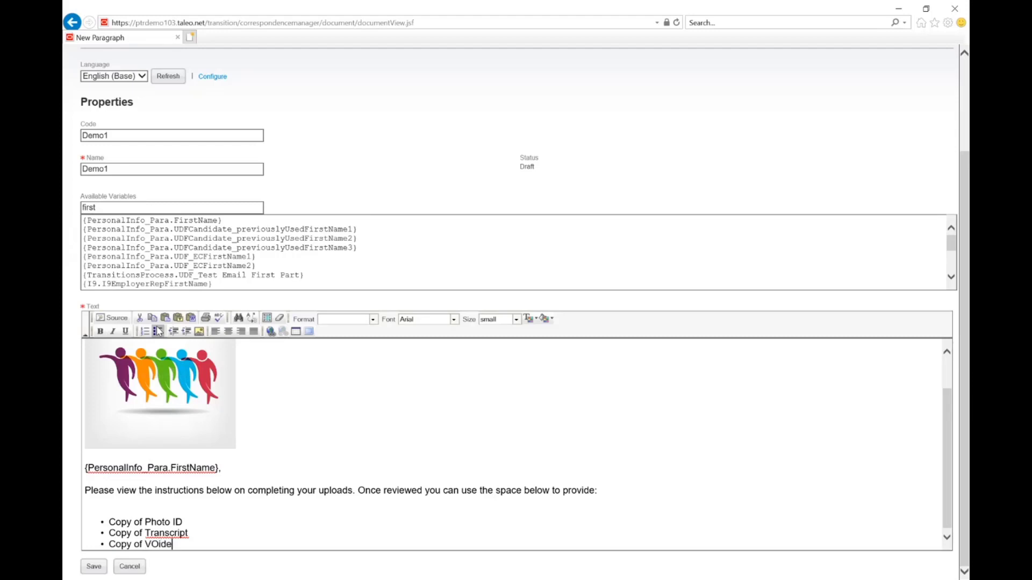
key(BackSpace)
key(BackSpace)
key(BackSpace)
key(BackSpace)
text(oided )
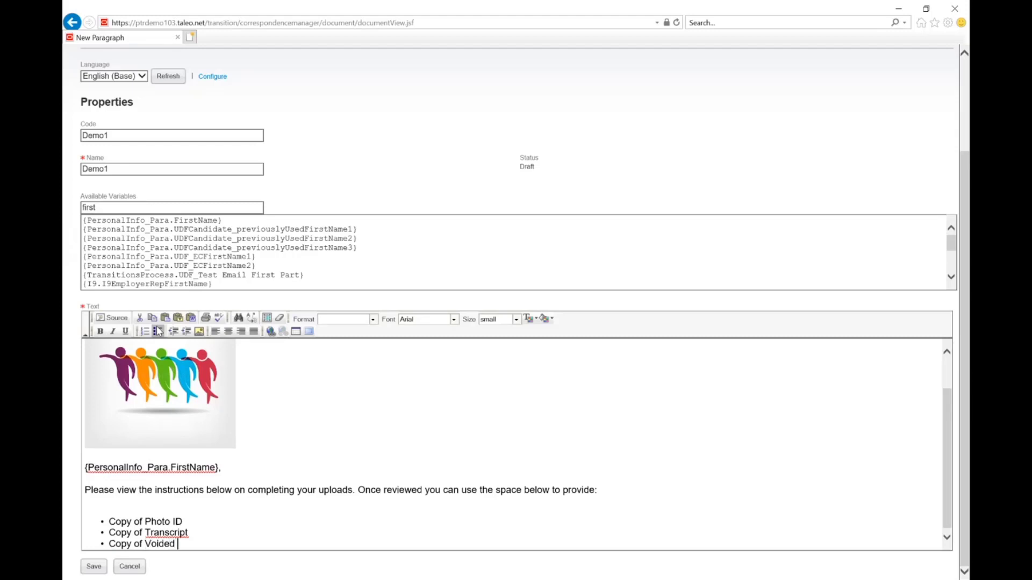
text(Check for Direct Deposit)
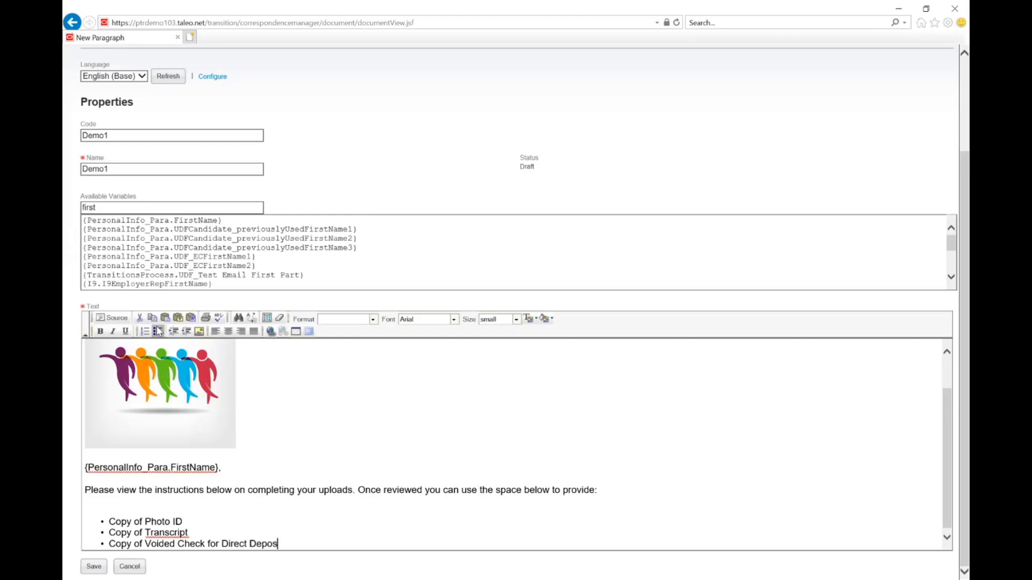
key(Return)
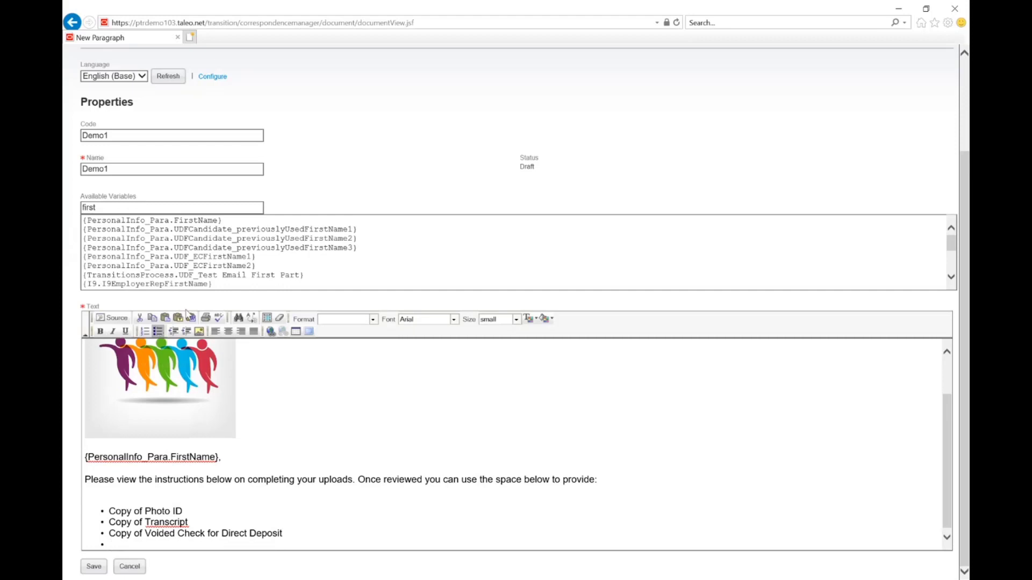
click(157, 331)
scroll(169, 465, down, 1)
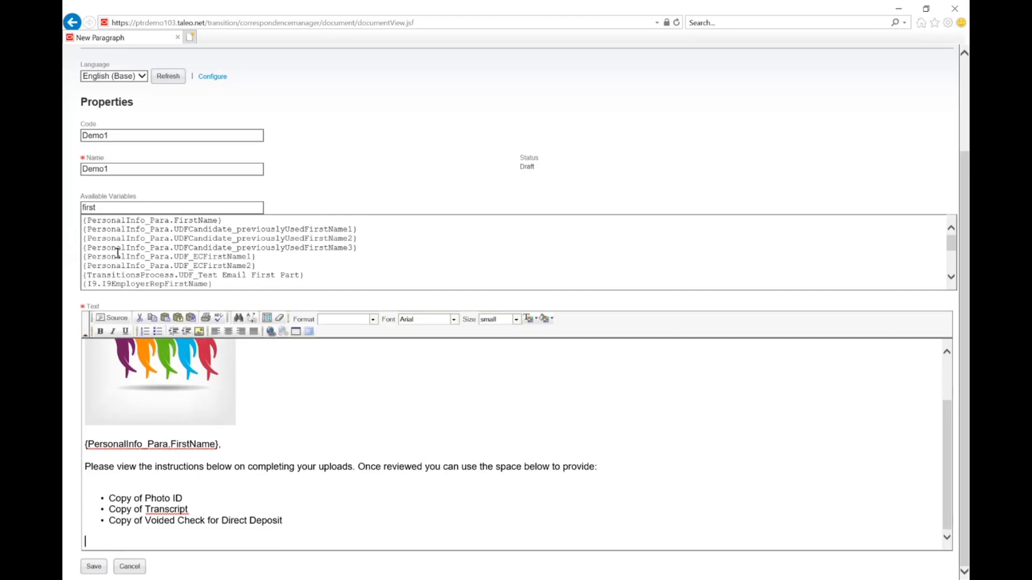
Filter the variables for "content" and paste {ContentPage.GeneralDocuments} below the bulleted list, followed by a new line
click(130, 209)
text(content)
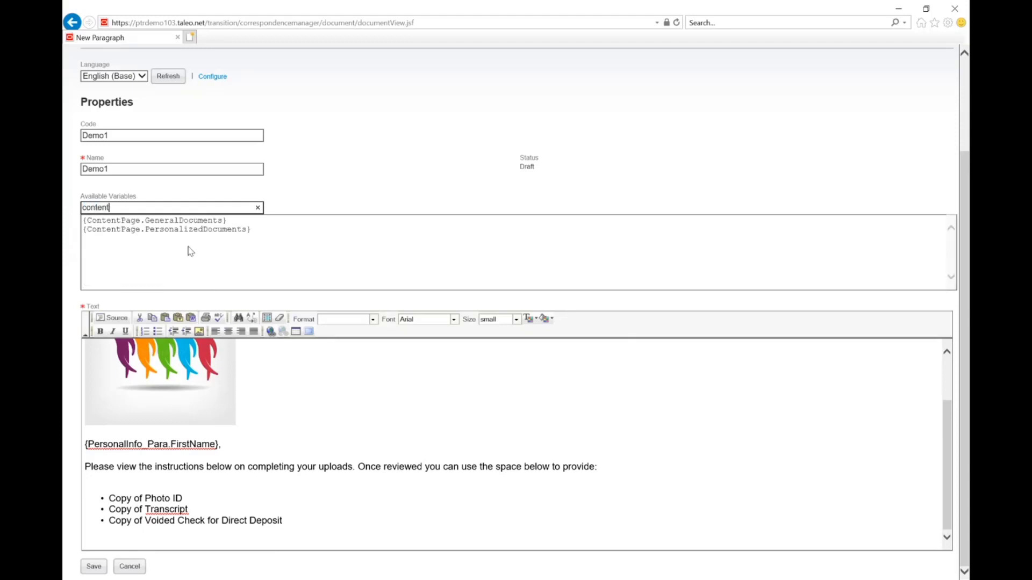
drag(230, 221, 83, 221)
key(ctrl+c)
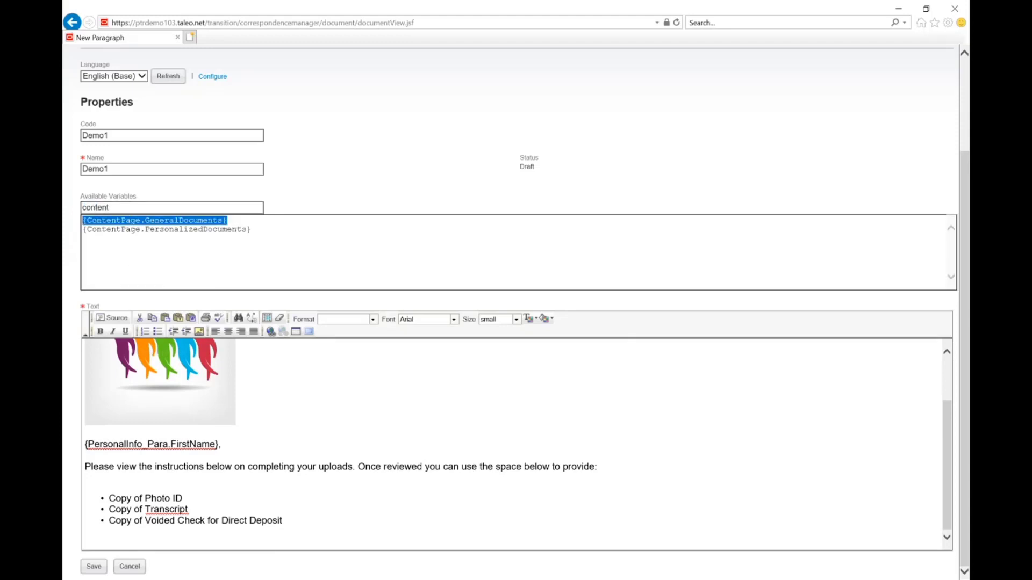
click(89, 540)
key(ctrl+Home)
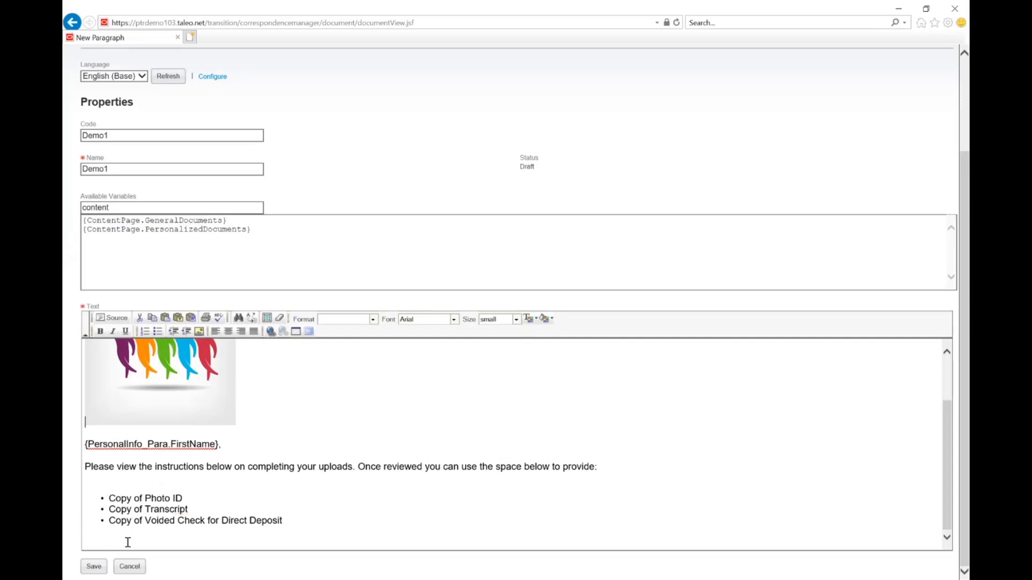
key(ctrl+v)
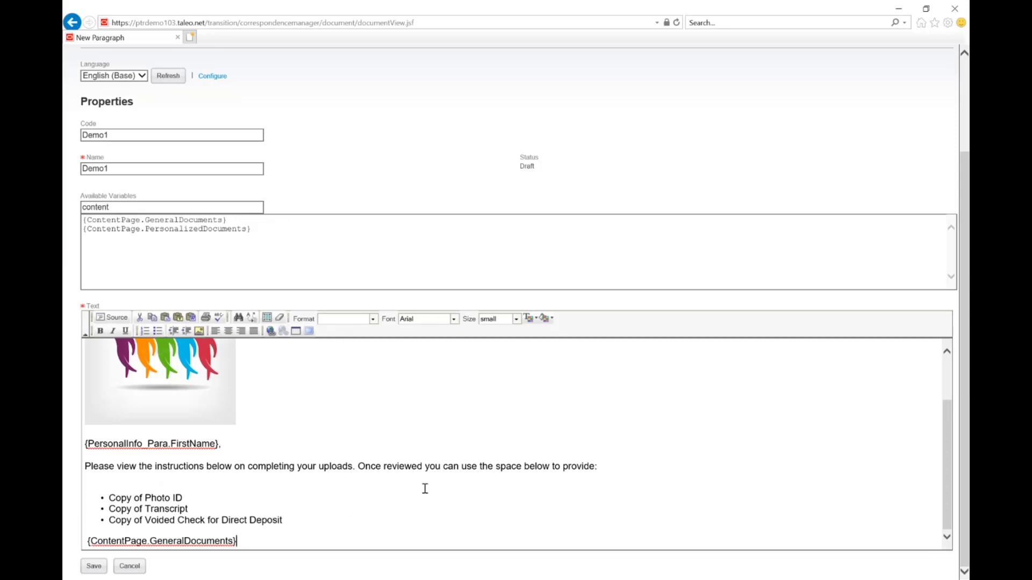
key(Return)
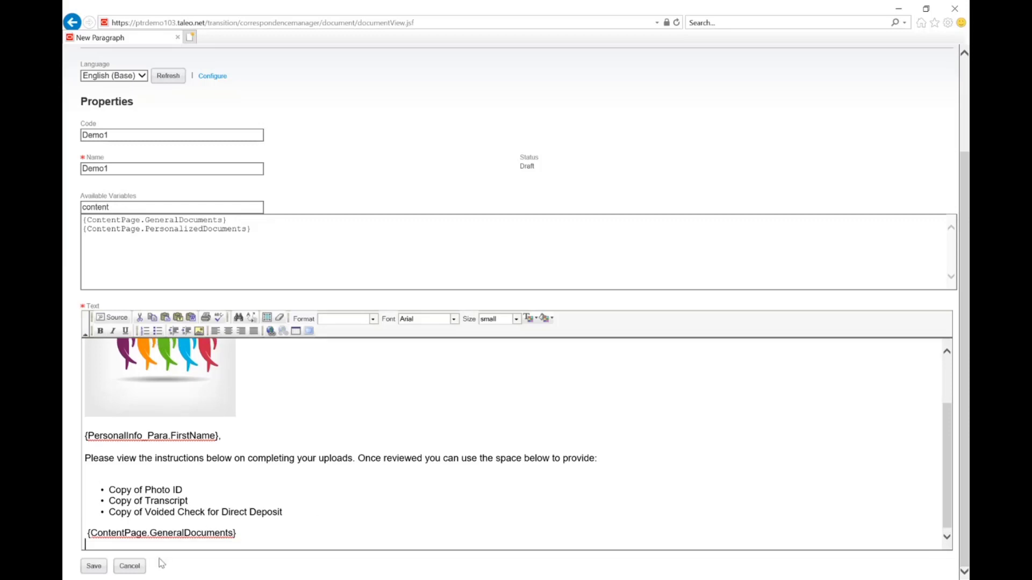
Save the Demo1 paragraph, activate it, and activate the Demo1 document that contains it
click(93, 569)
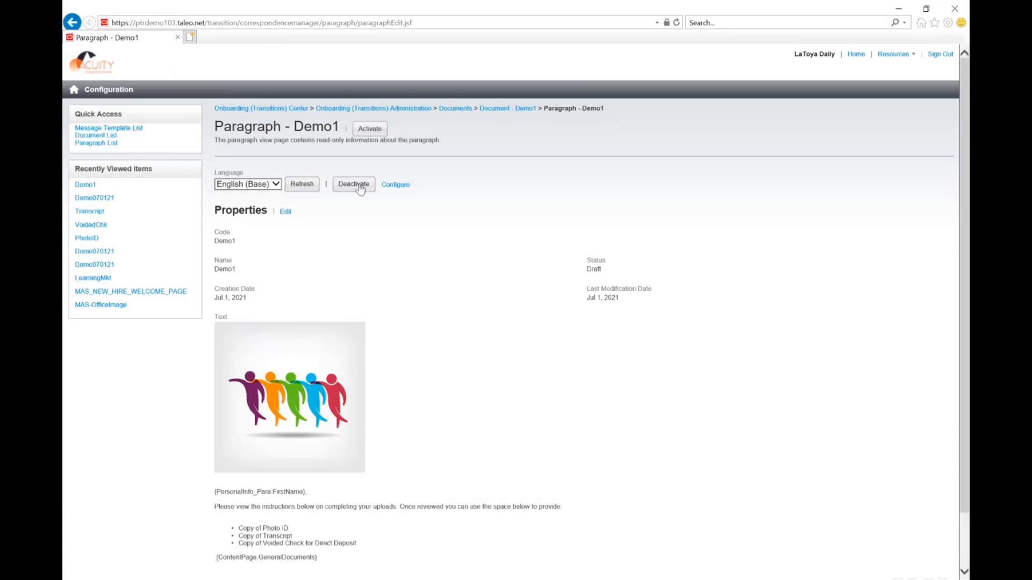
click(364, 130)
click(507, 109)
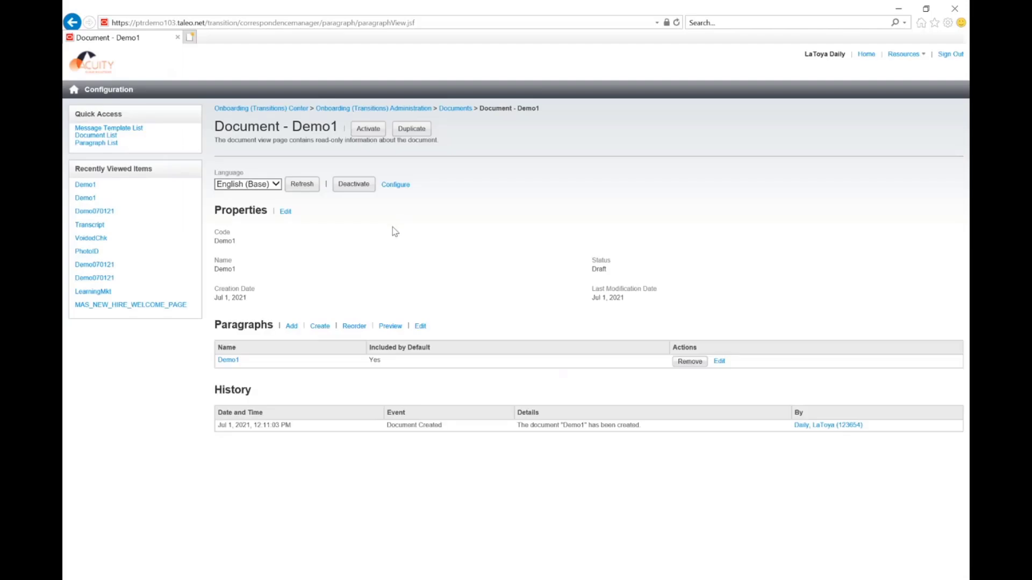
click(370, 131)
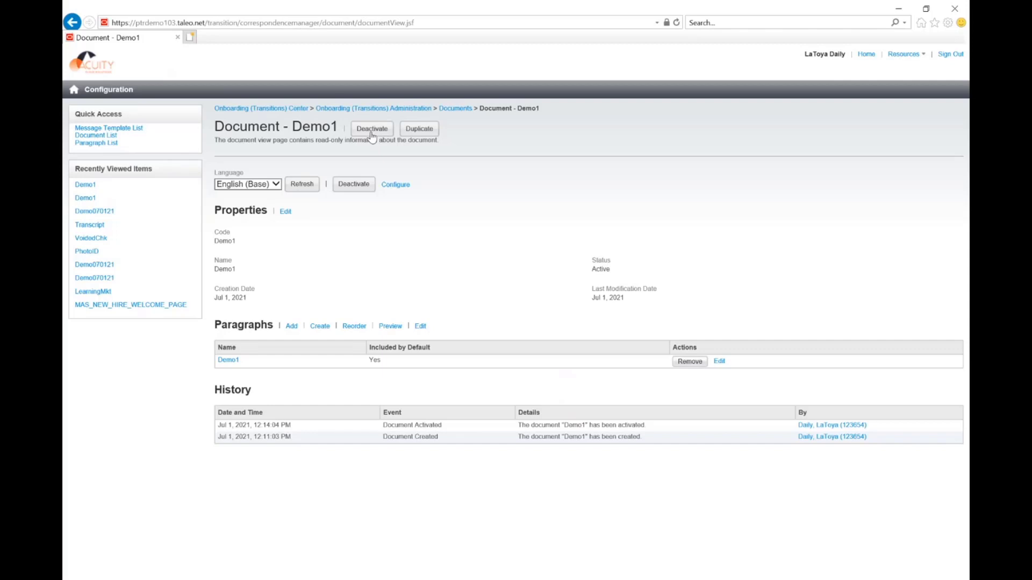
Examine the existing file categories and the blank form for creating a new file category
click(389, 110)
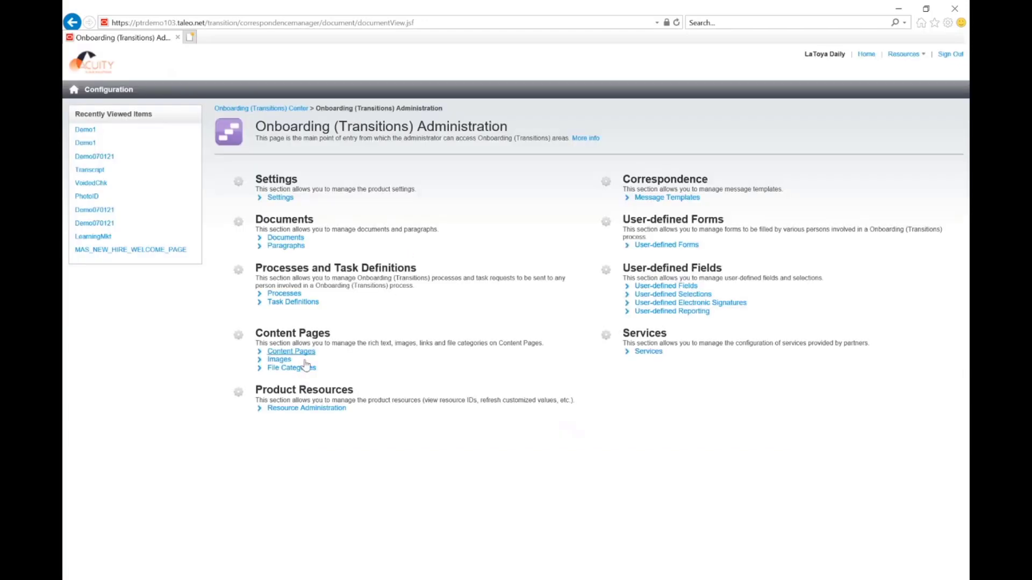
click(290, 368)
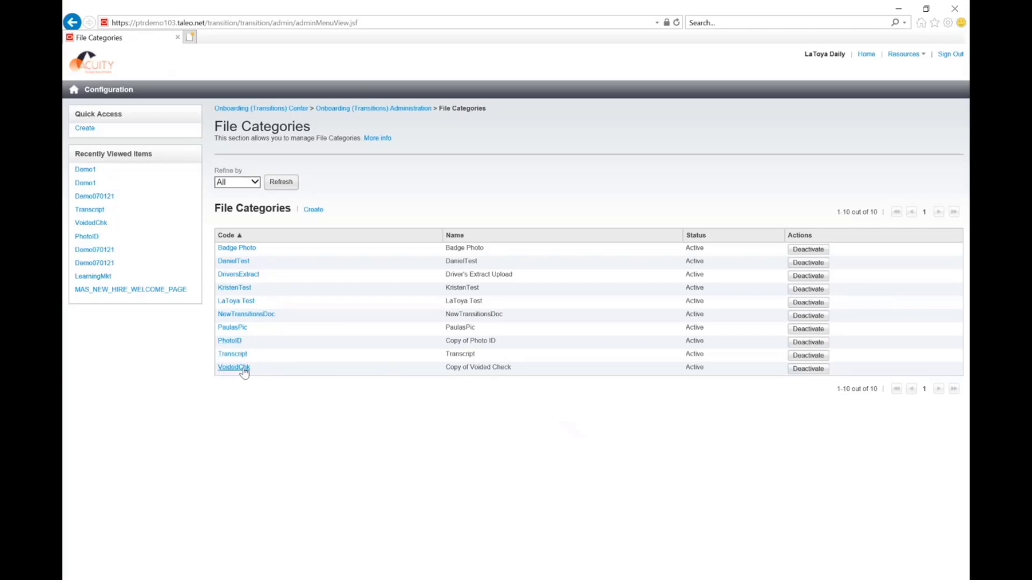
click(314, 209)
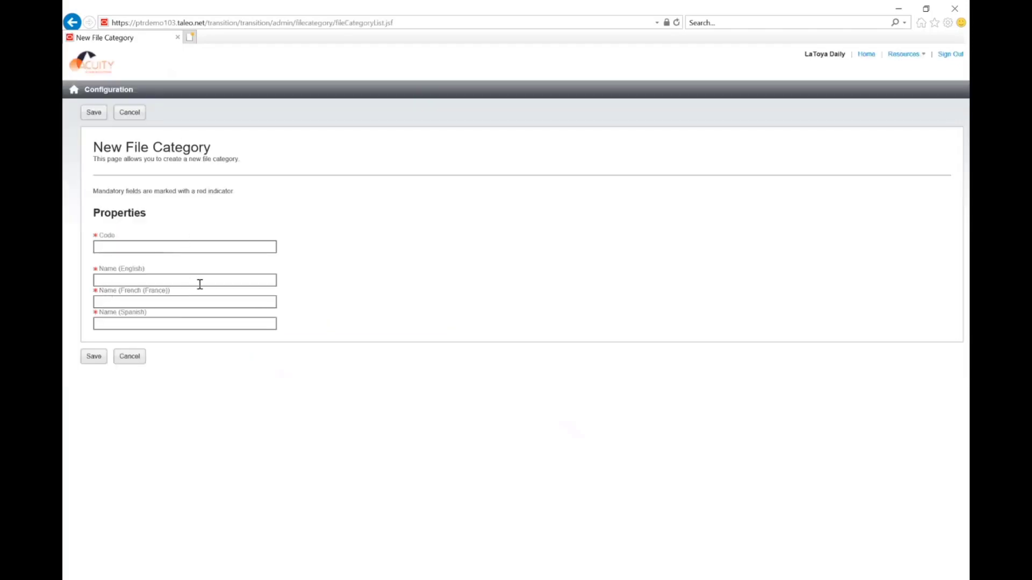
click(137, 359)
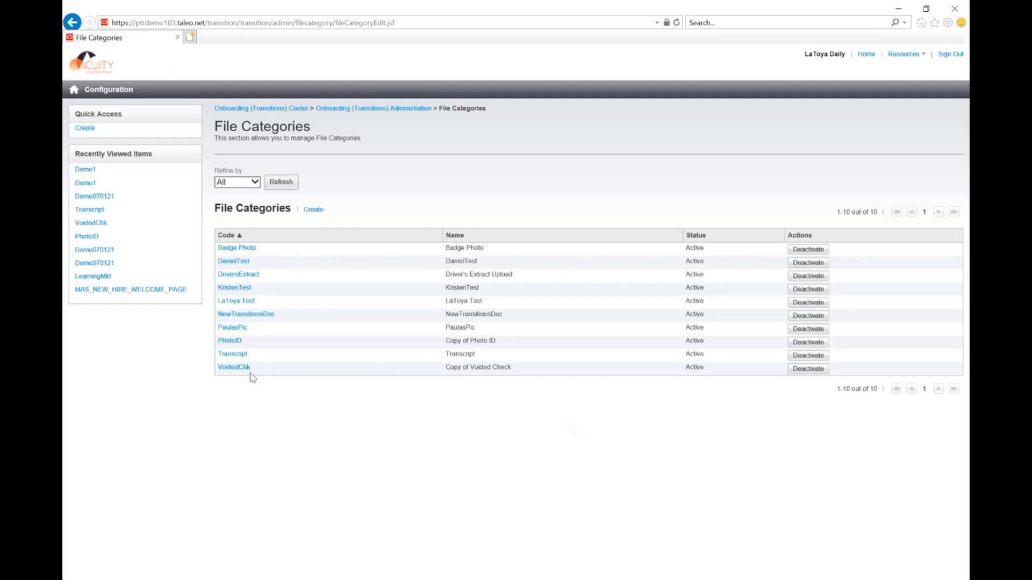
Create a new content page with the code Demo1 and the name Demo1
click(411, 109)
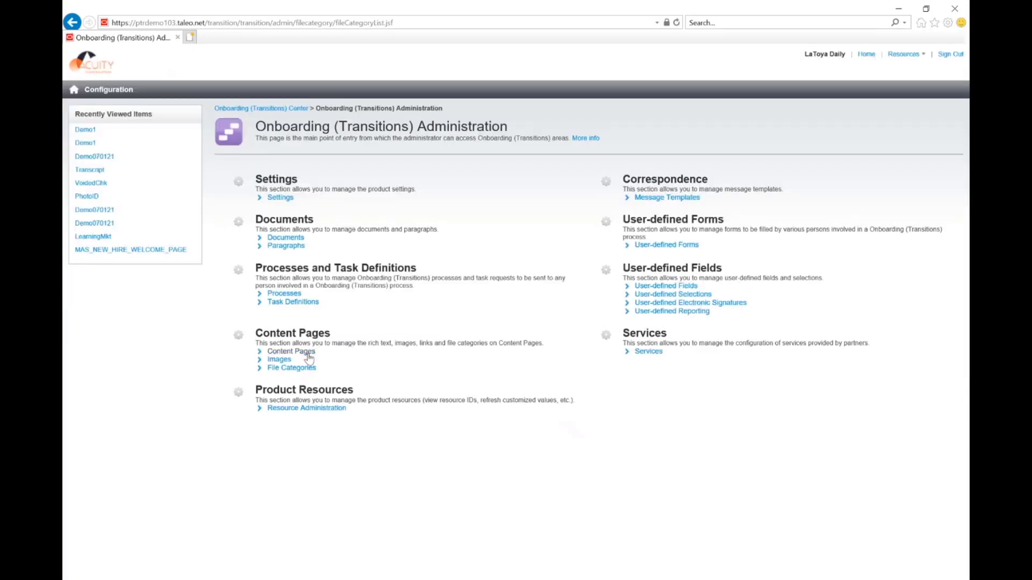
click(308, 353)
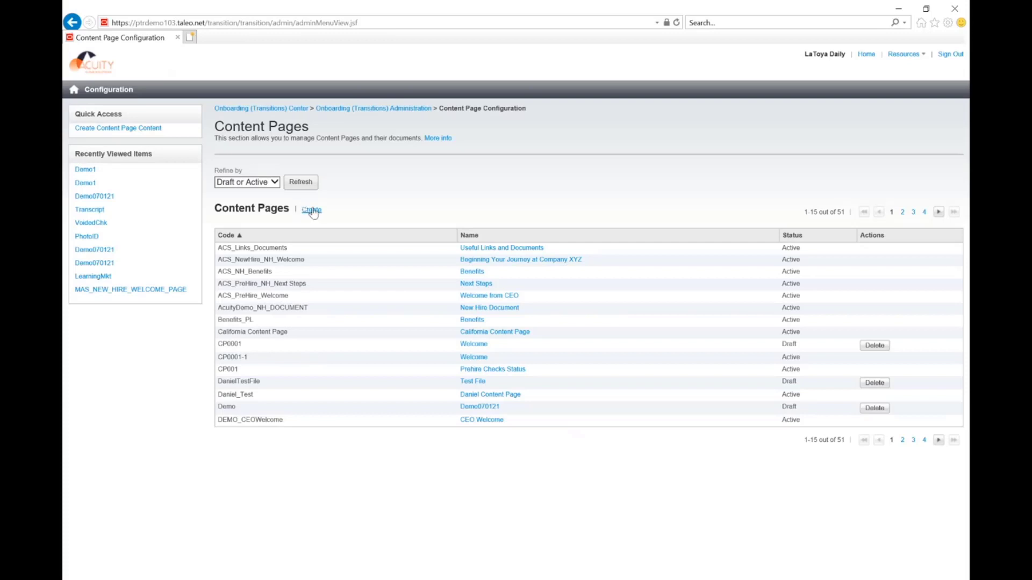
click(311, 210)
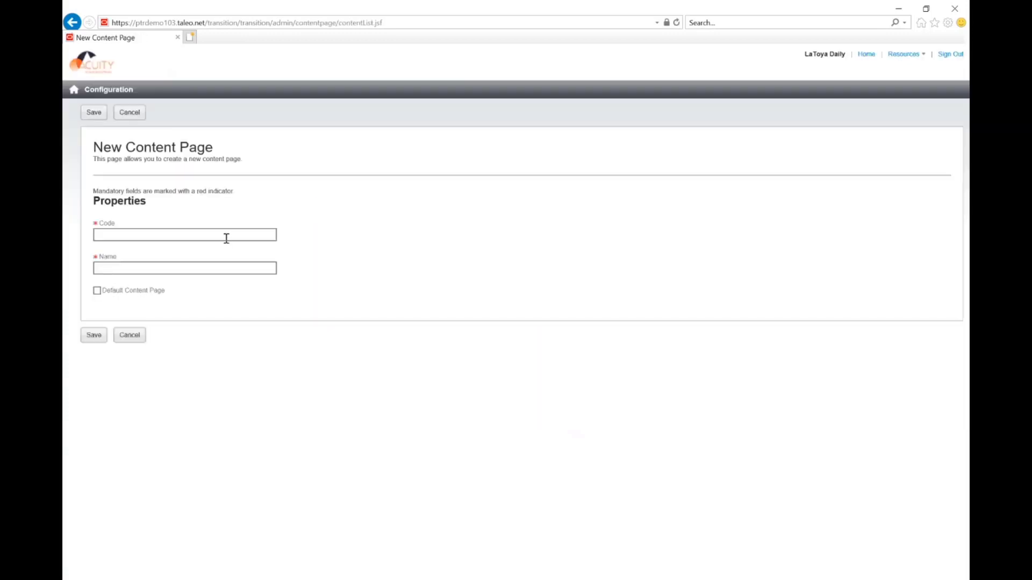
click(226, 238)
text(Demo1)
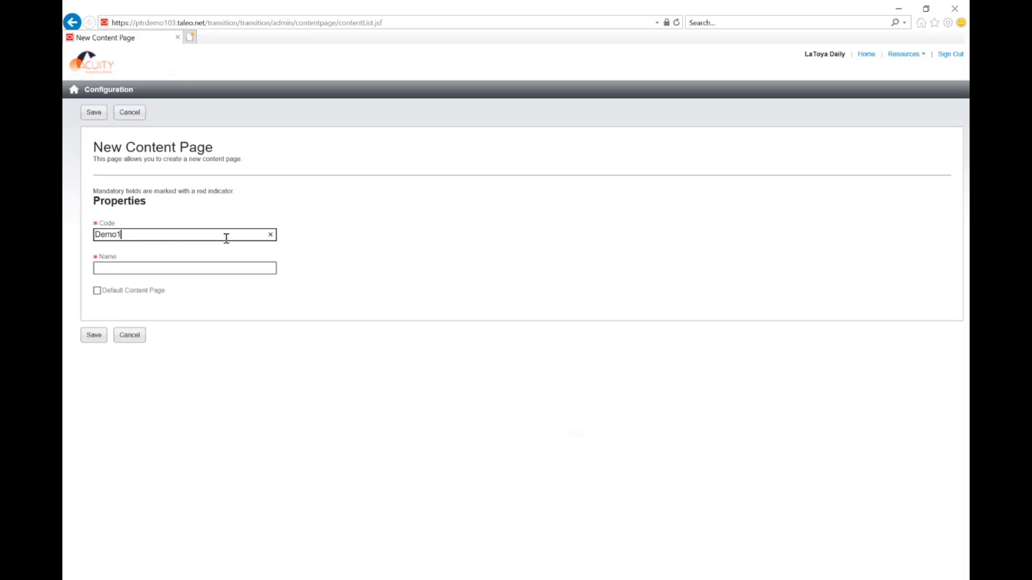
key(Tab)
text(Demo1)
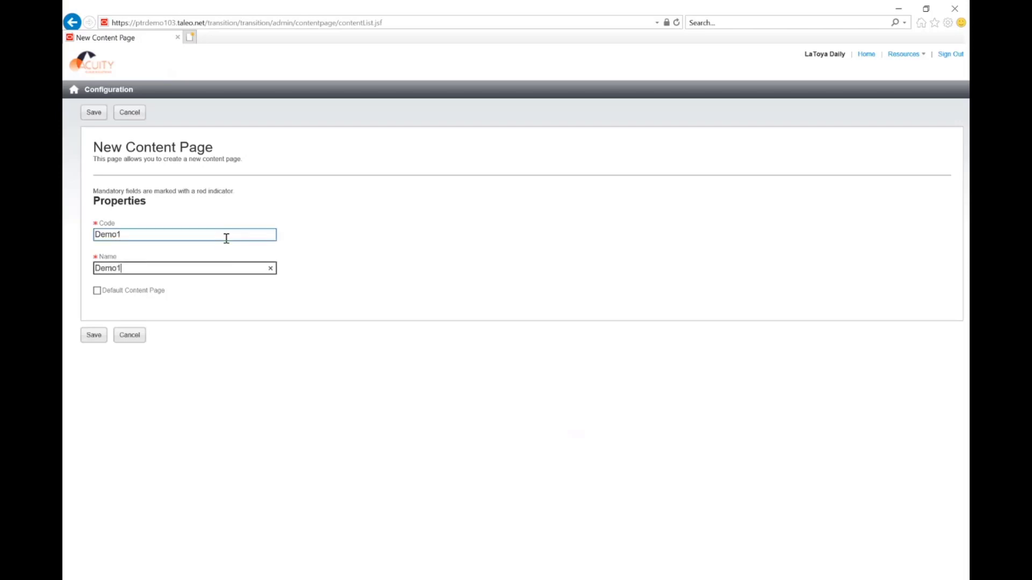
click(95, 337)
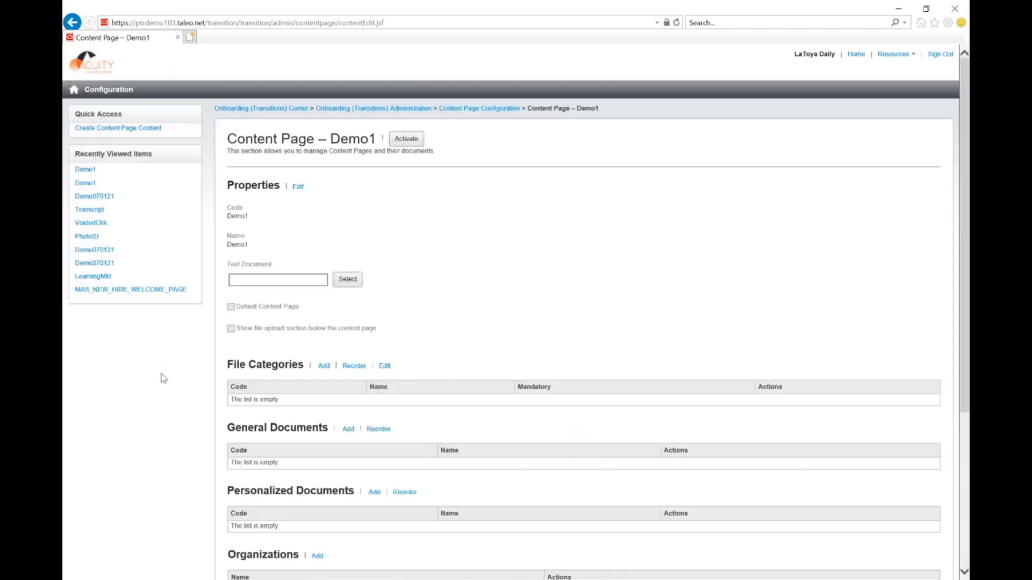
Assign the Demo1 text document to the content page, filtering the available HTML documents by the name "demo"
click(287, 276)
text(demo1)
click(348, 280)
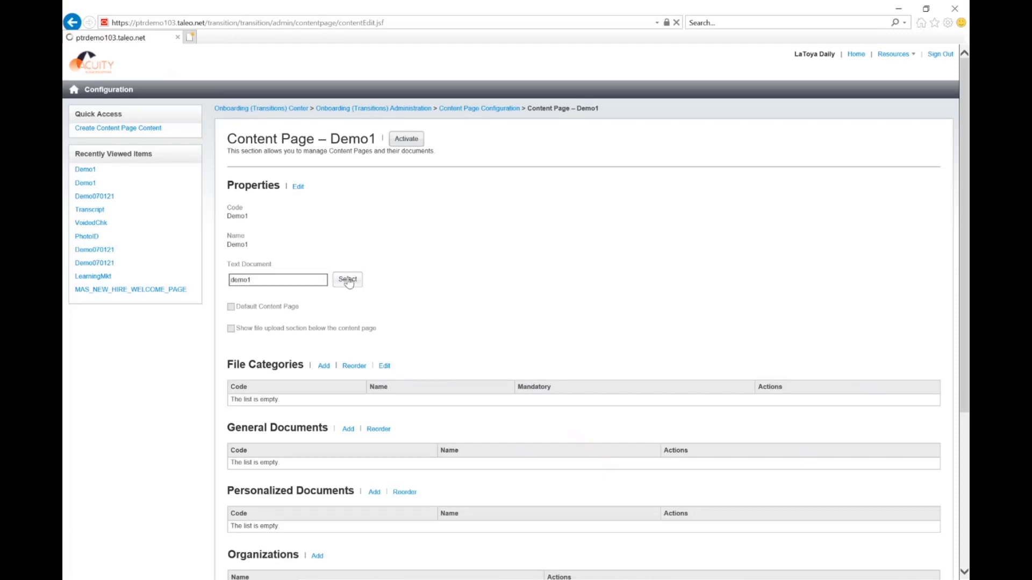
click(347, 280)
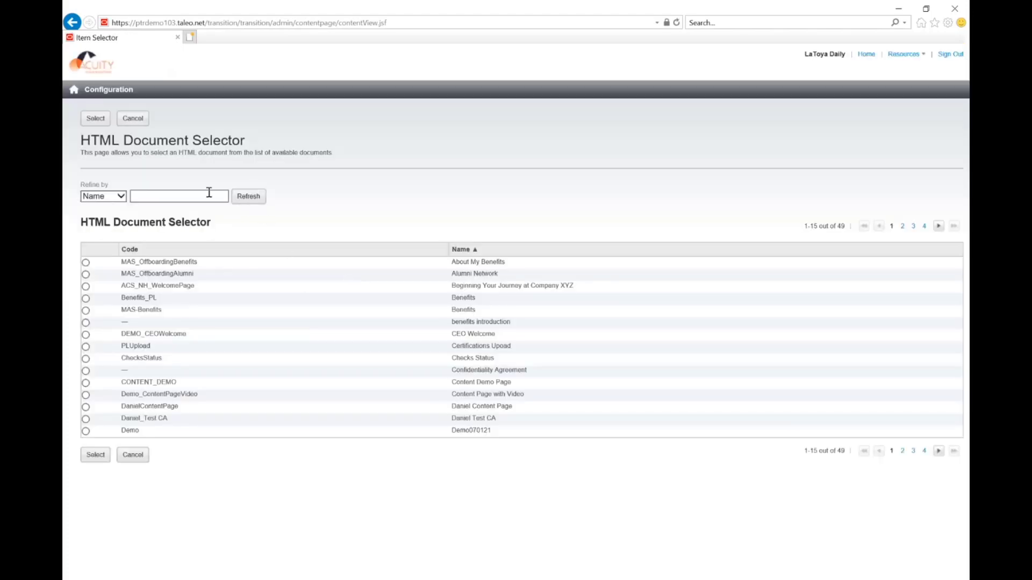
click(203, 192)
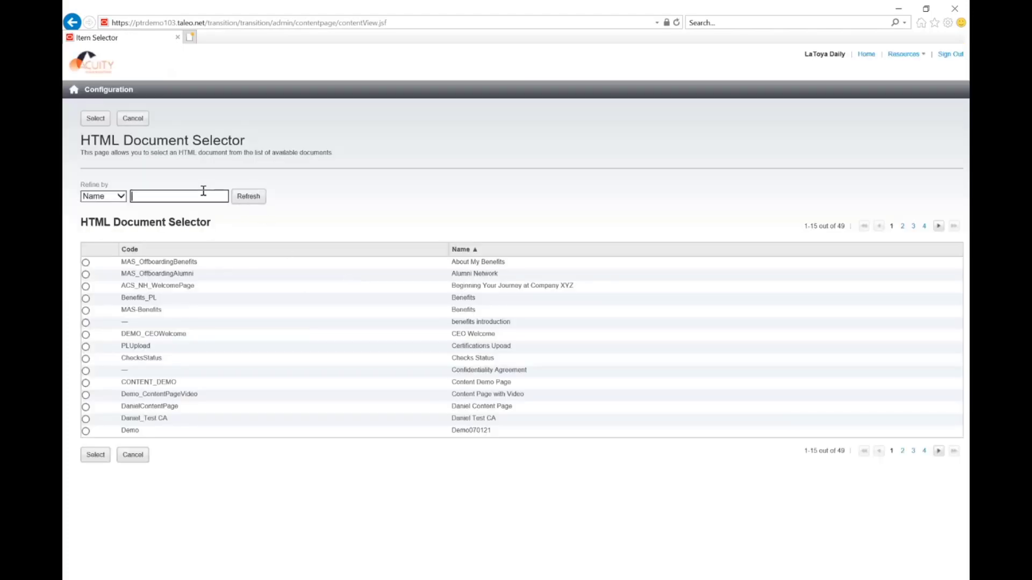
text(demo)
click(247, 196)
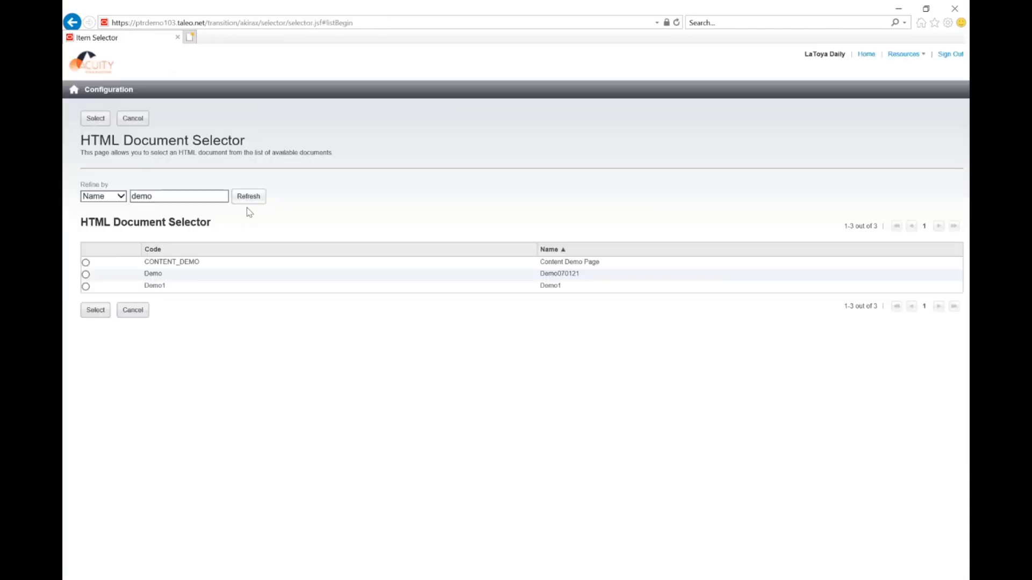
click(156, 286)
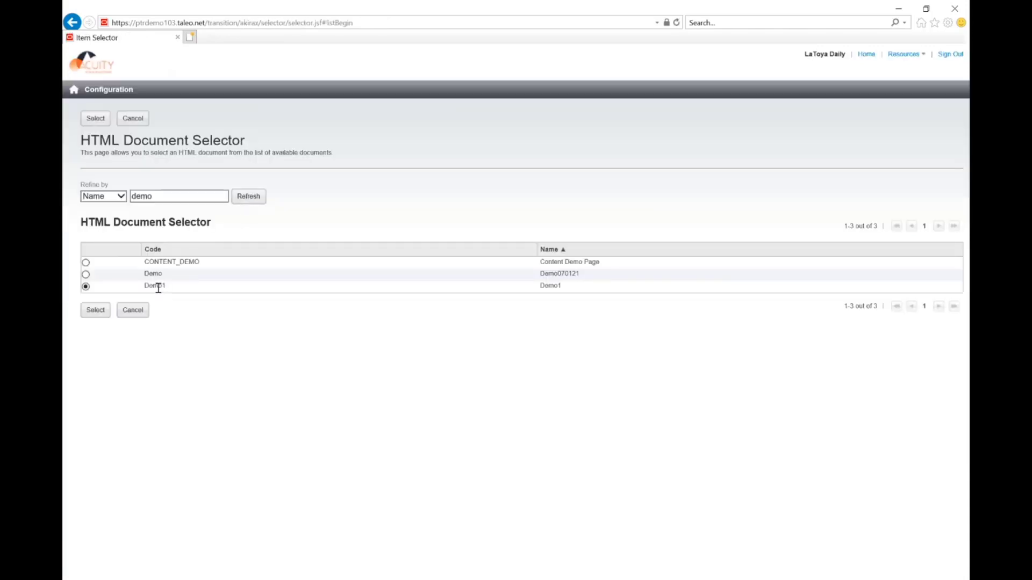
click(100, 310)
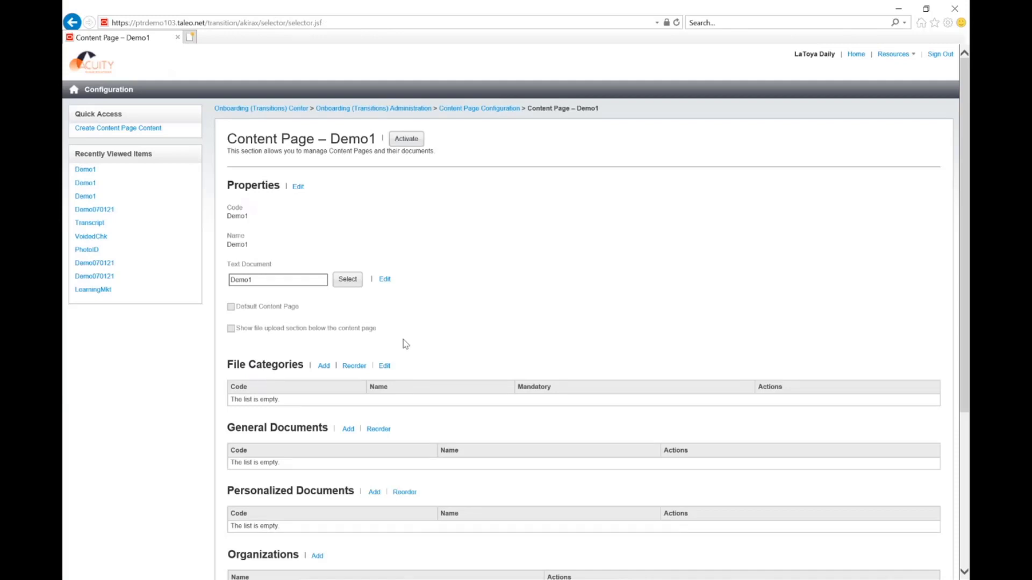
Add the Commitment Pledge document (code GAP) to the content page's general documents
scroll(404, 342, down, 3)
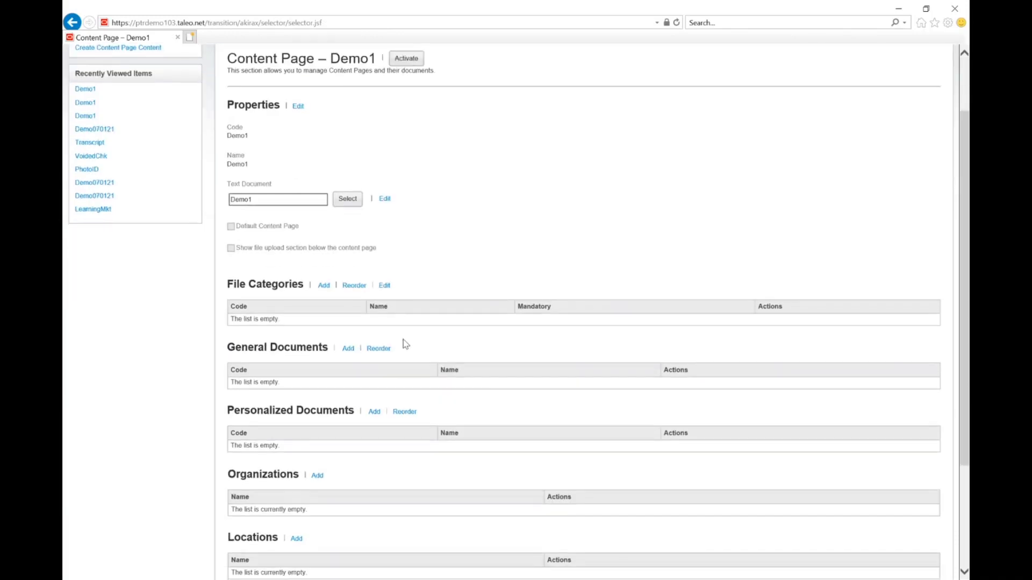
click(349, 349)
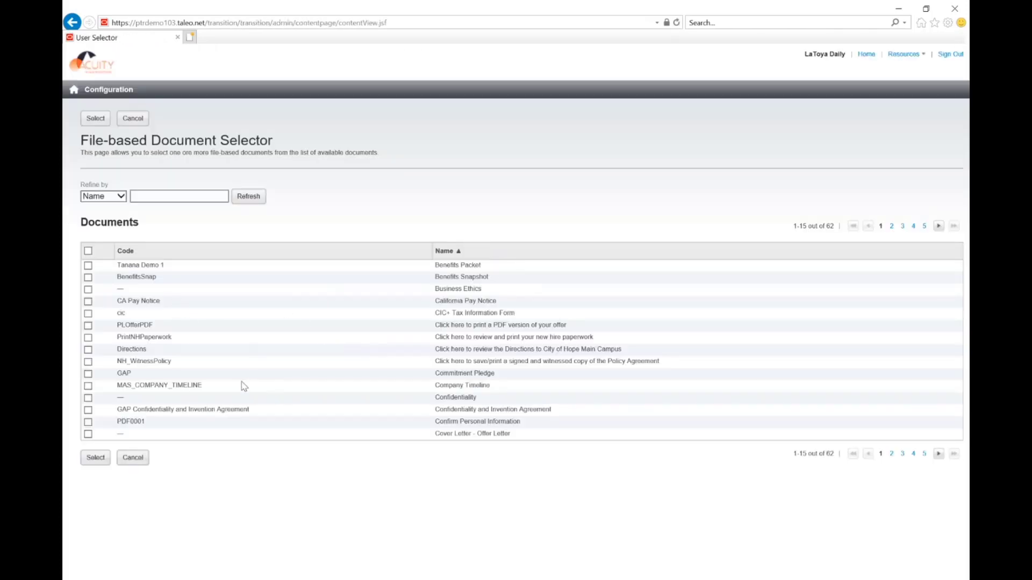
click(122, 373)
click(96, 457)
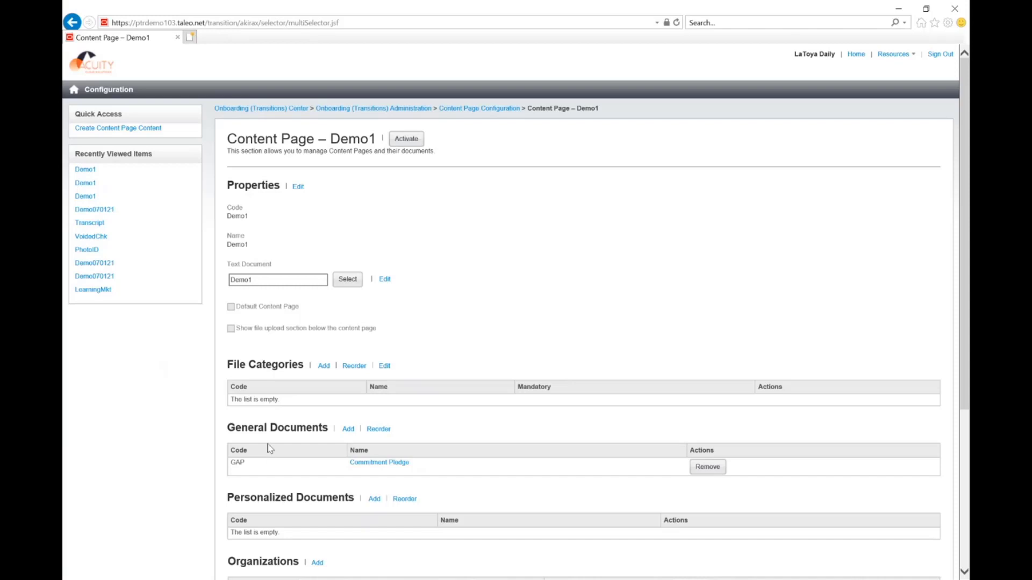
Add the file categories PhotoID, Transcript and VoidedChk to the content page
click(323, 366)
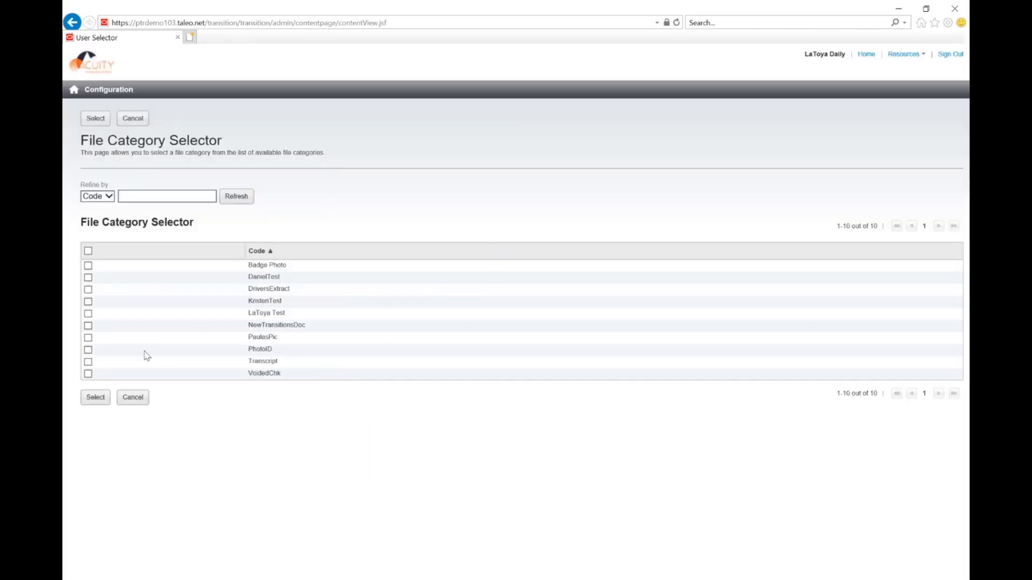
click(88, 350)
click(88, 362)
click(88, 374)
click(95, 397)
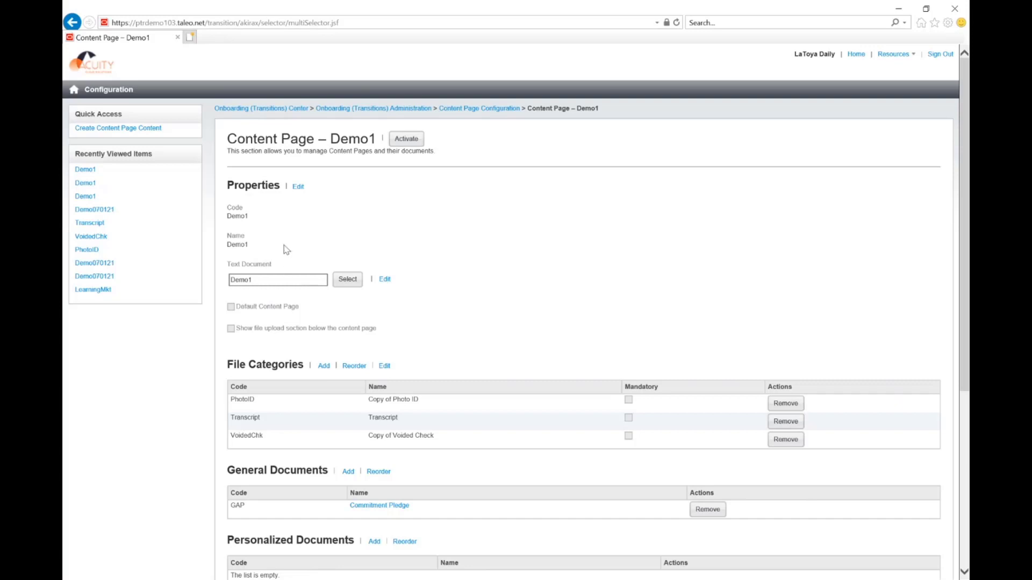
Enable "Show file upload section below the content page" in the Demo1 content page's properties and save
click(296, 188)
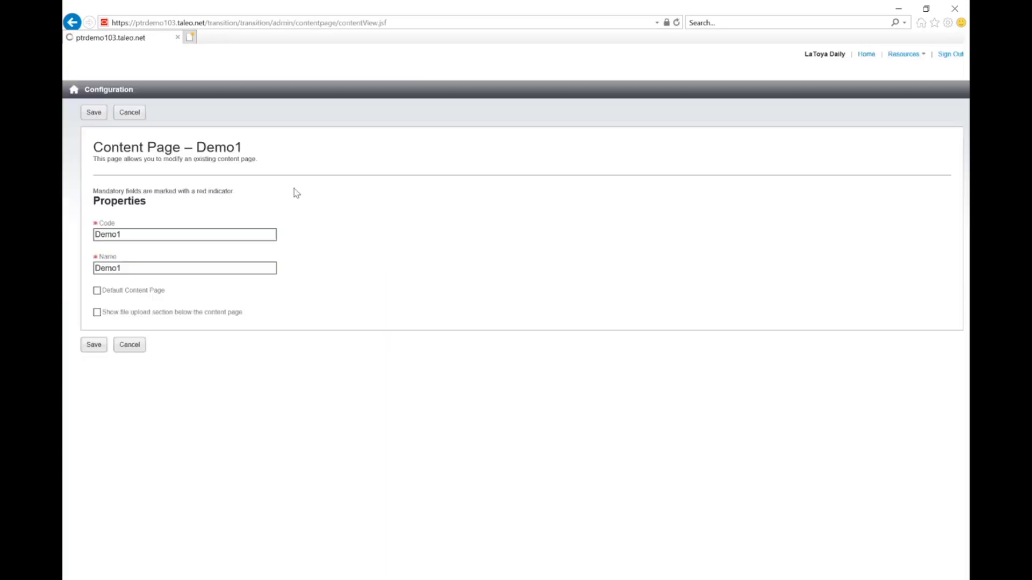
click(97, 312)
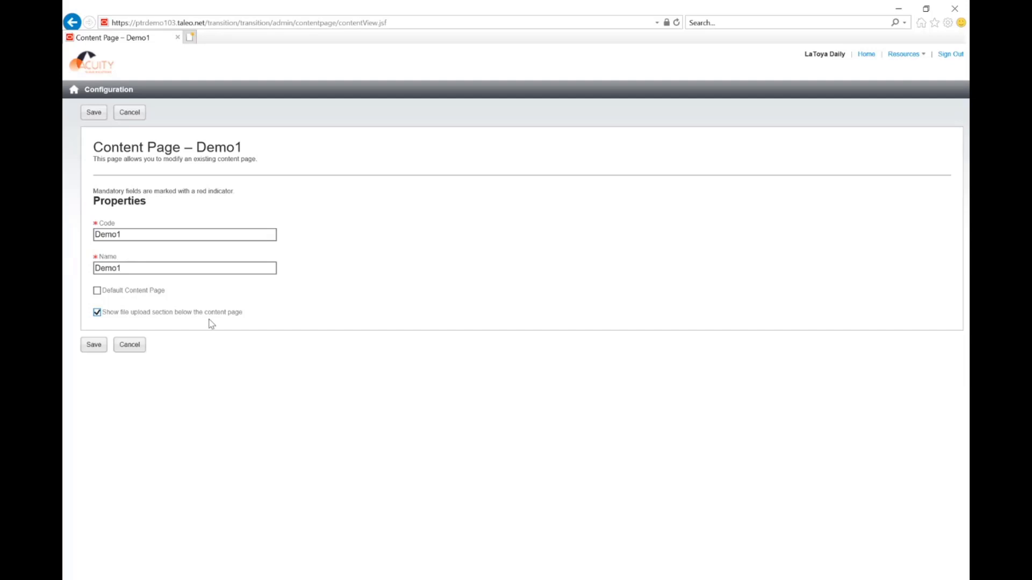
click(94, 345)
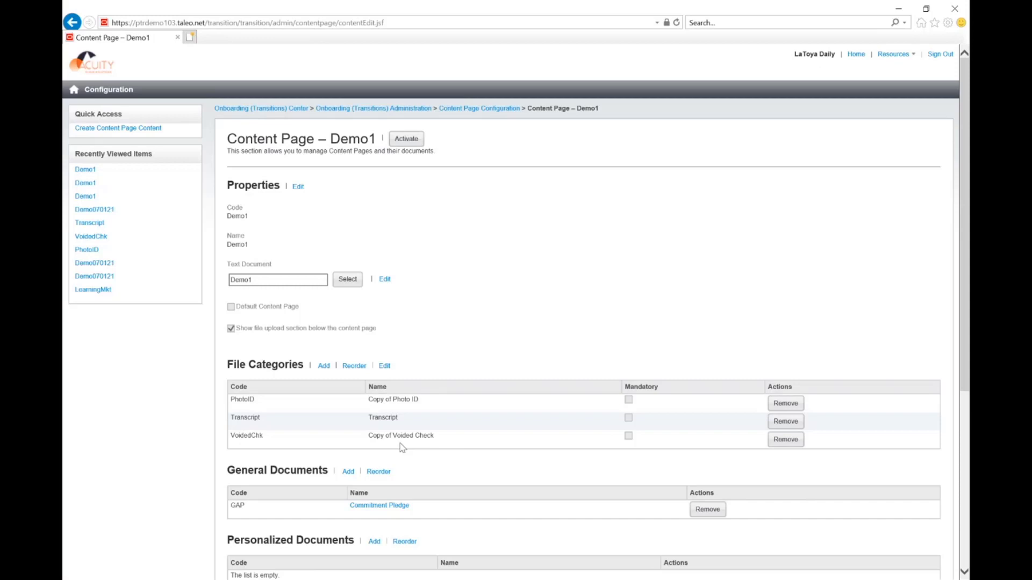
Make the Copy of Photo ID, Transcript and Copy of Voided Check file categories mandatory and save
click(384, 366)
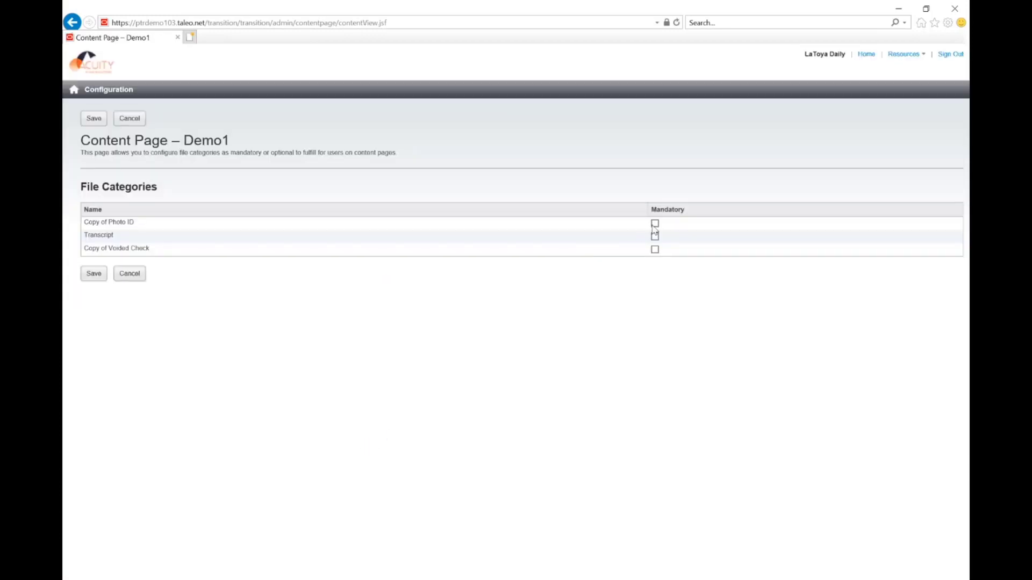
click(654, 224)
click(655, 236)
click(654, 250)
click(96, 275)
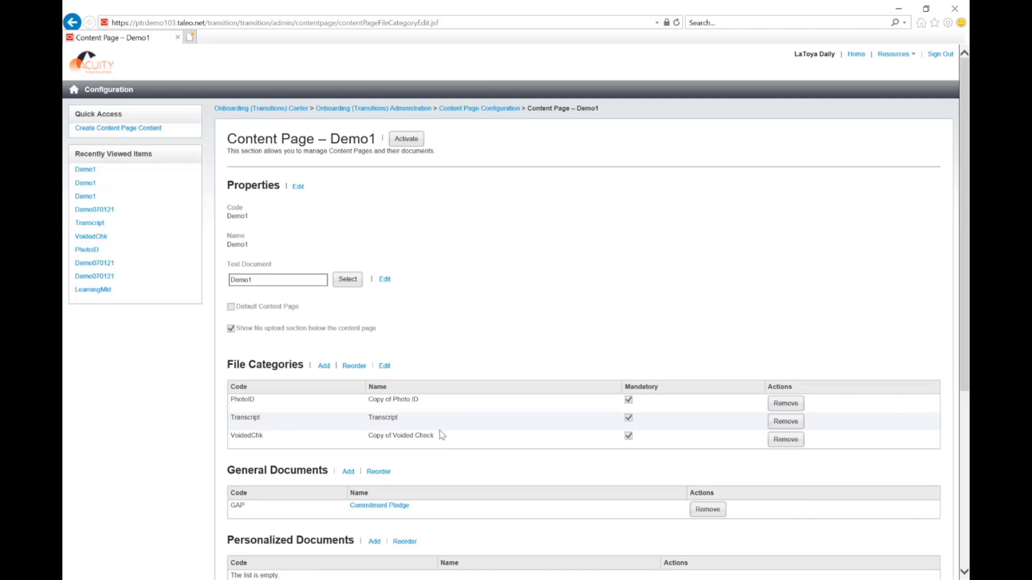
Review the Demo1 content page's configuration and activate the page
scroll(437, 433, down, 3)
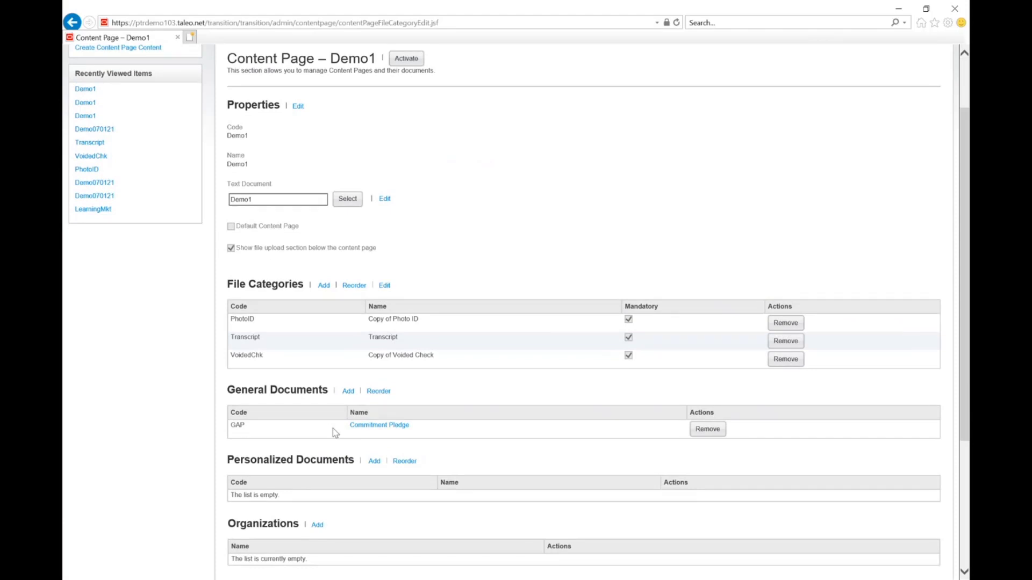
scroll(334, 433, up, 3)
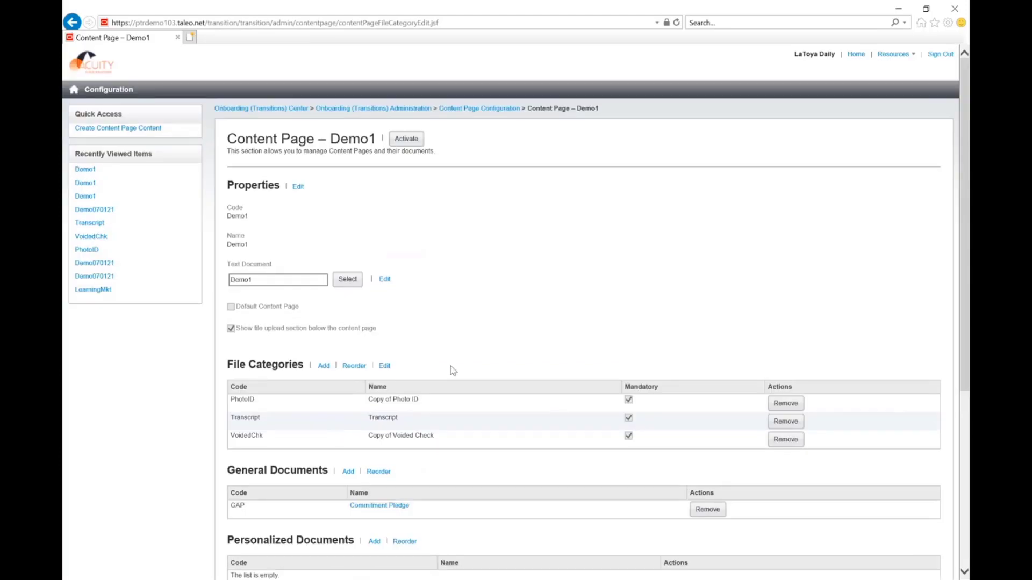
click(407, 139)
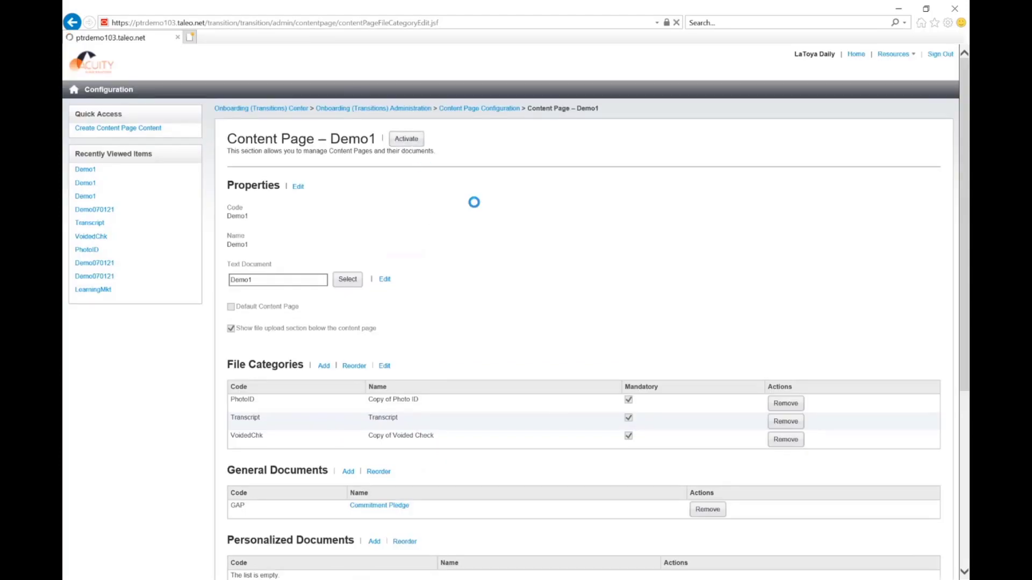